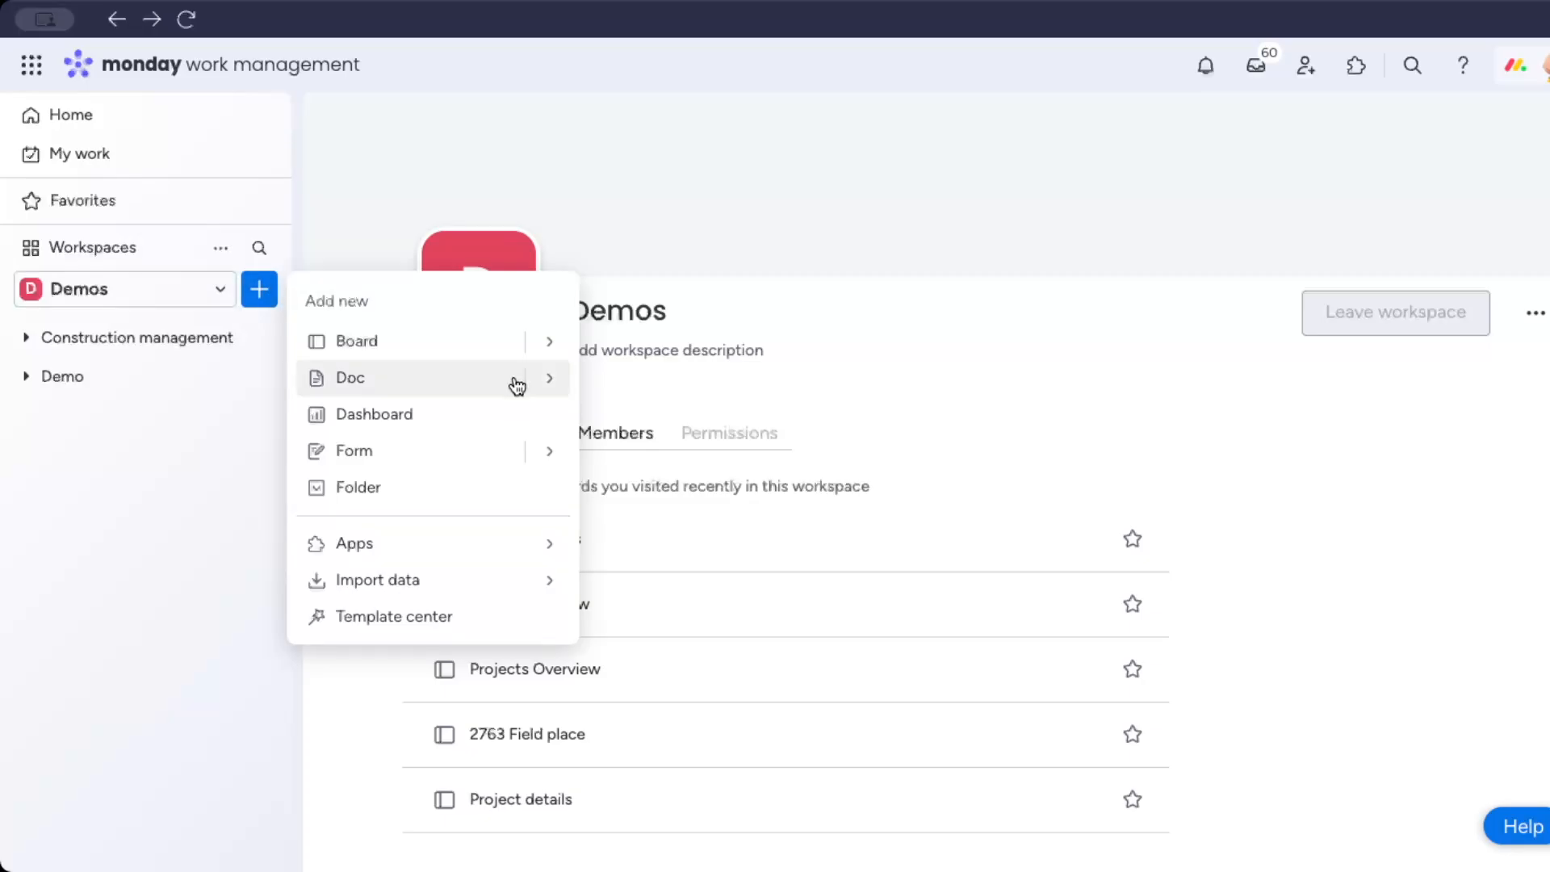
Start a new board from a template and search the template center for "constr".
mouse_move(553, 343)
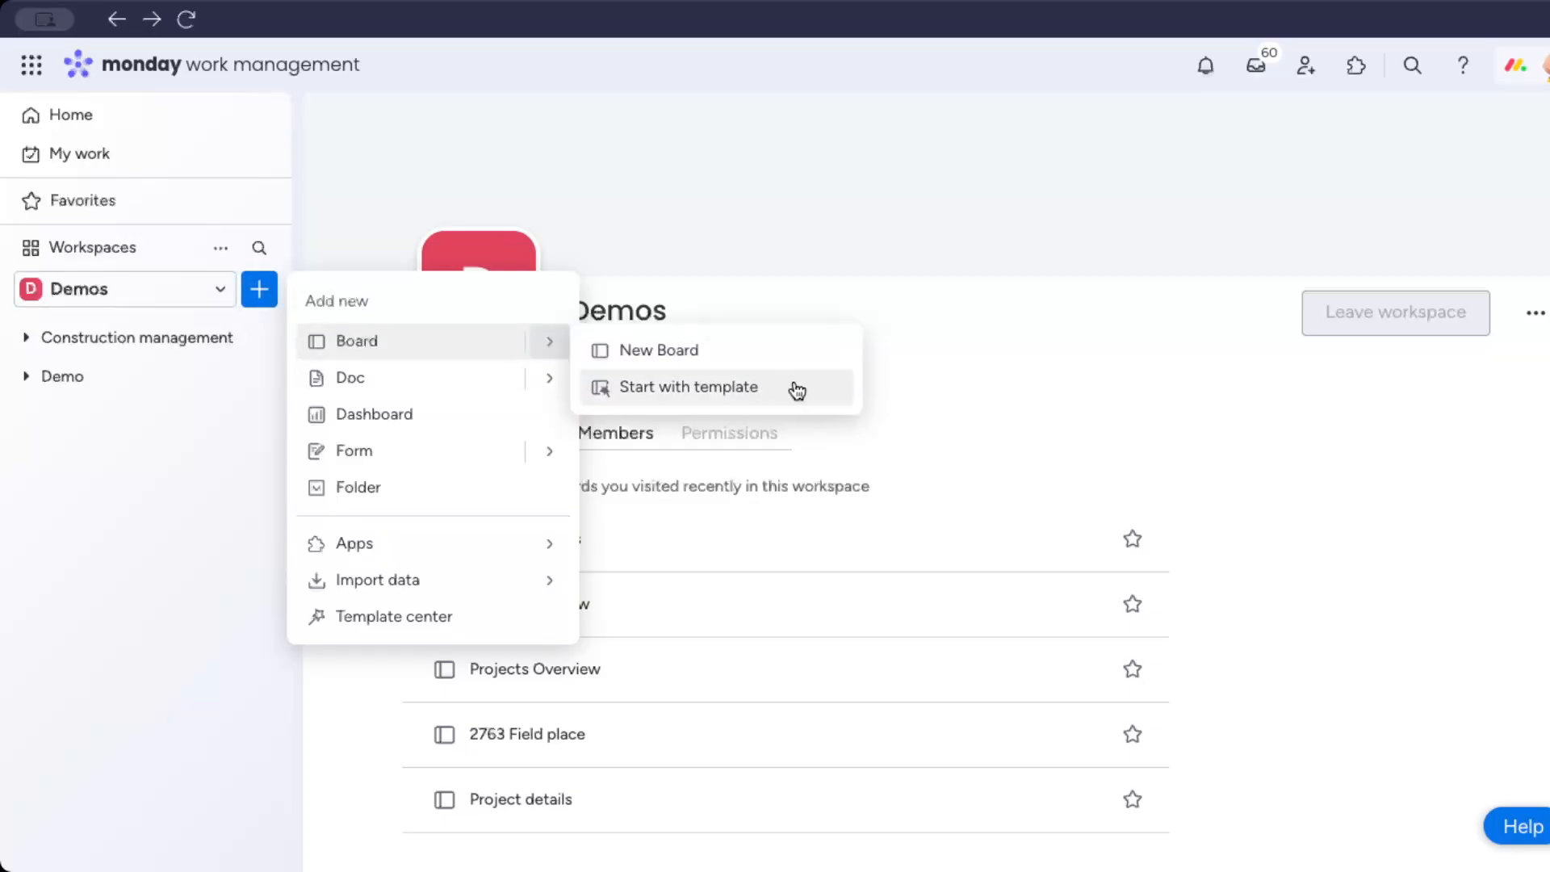
click(771, 387)
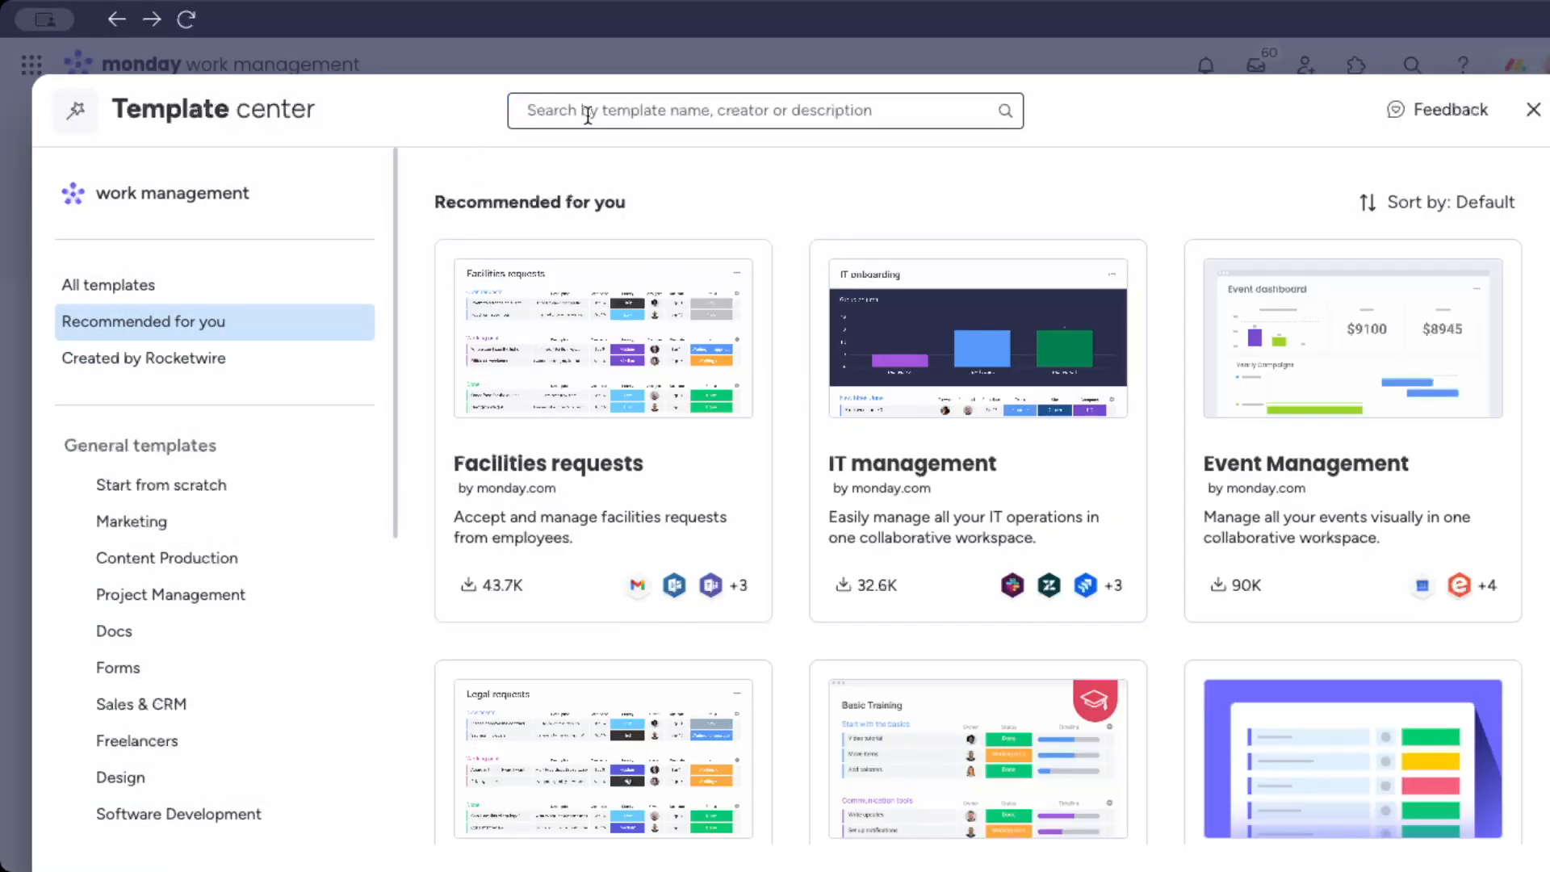
text(c)
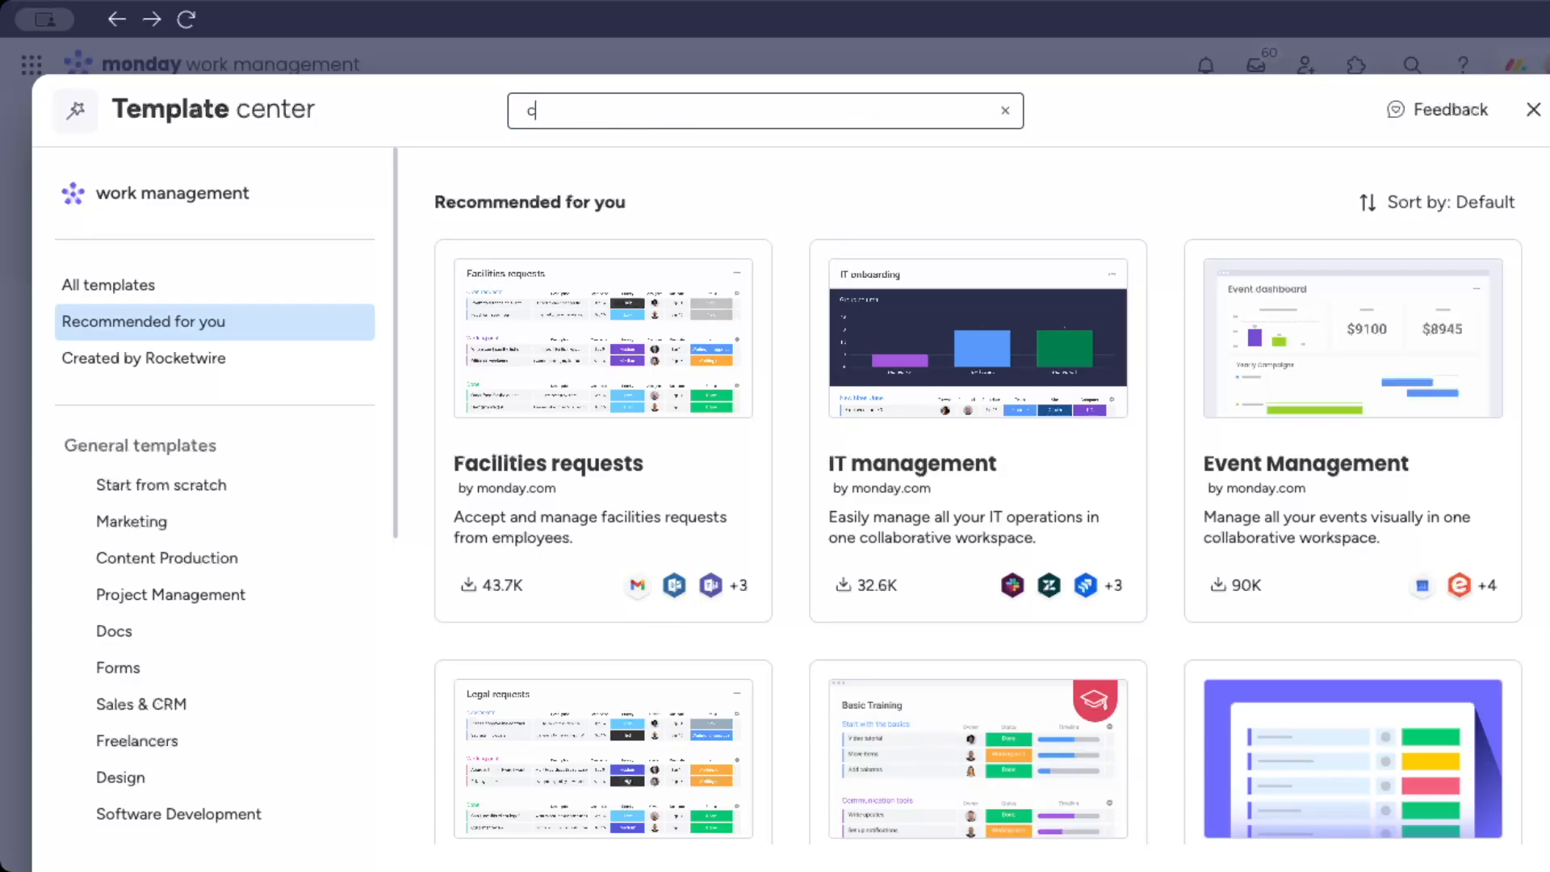
text(onstr)
Choose the Construction management template by monday.com and add it to the Demos workspace.
scroll(1275, 577, down, 5)
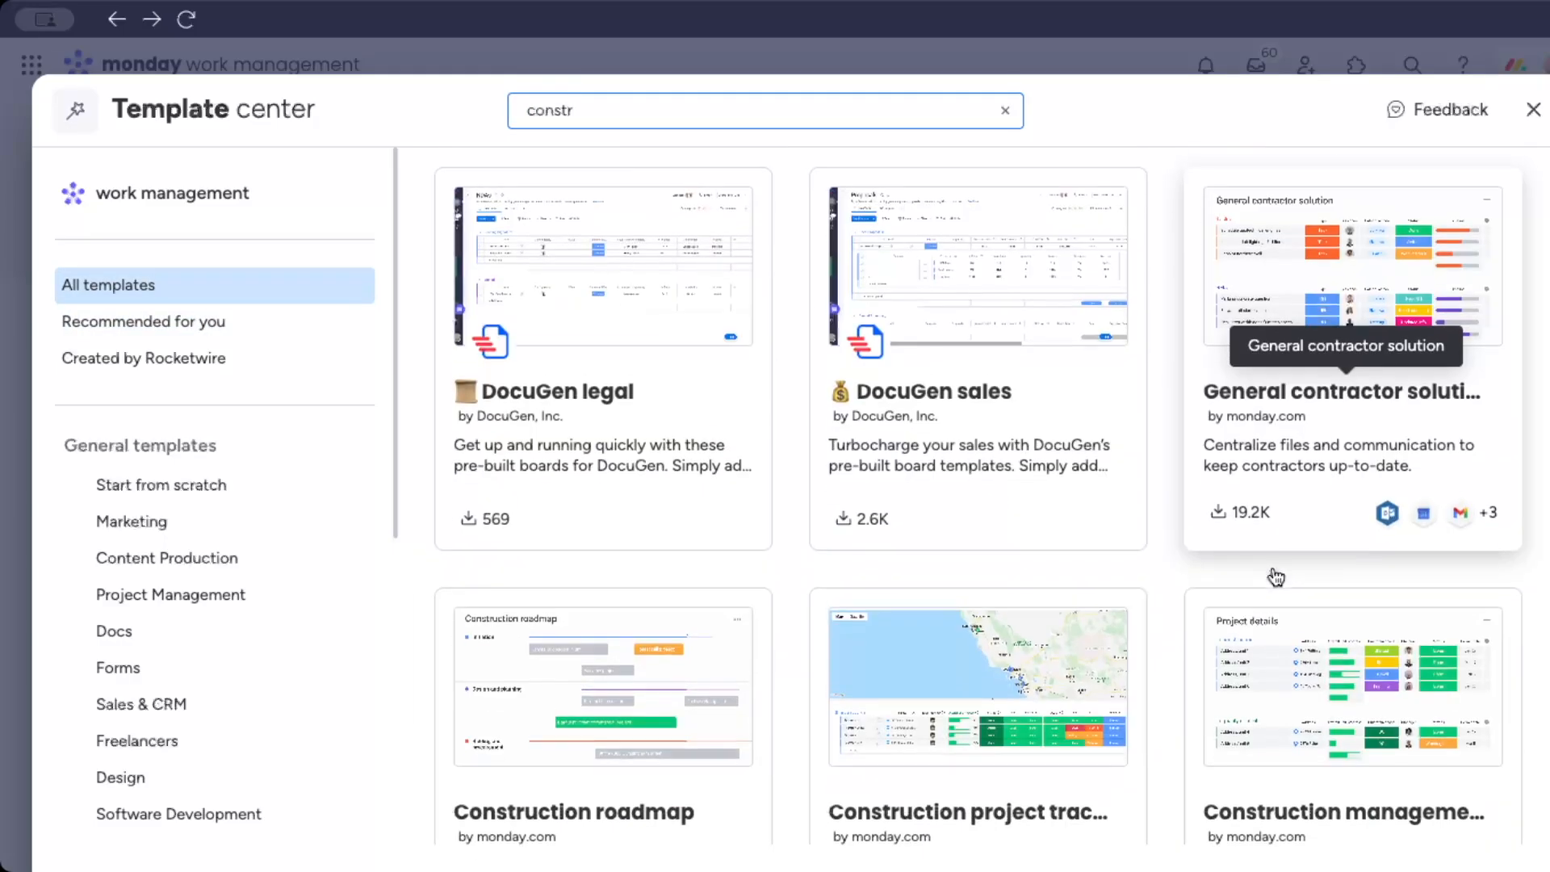
scroll(1276, 576, down, 1)
scroll(1275, 576, down, 1)
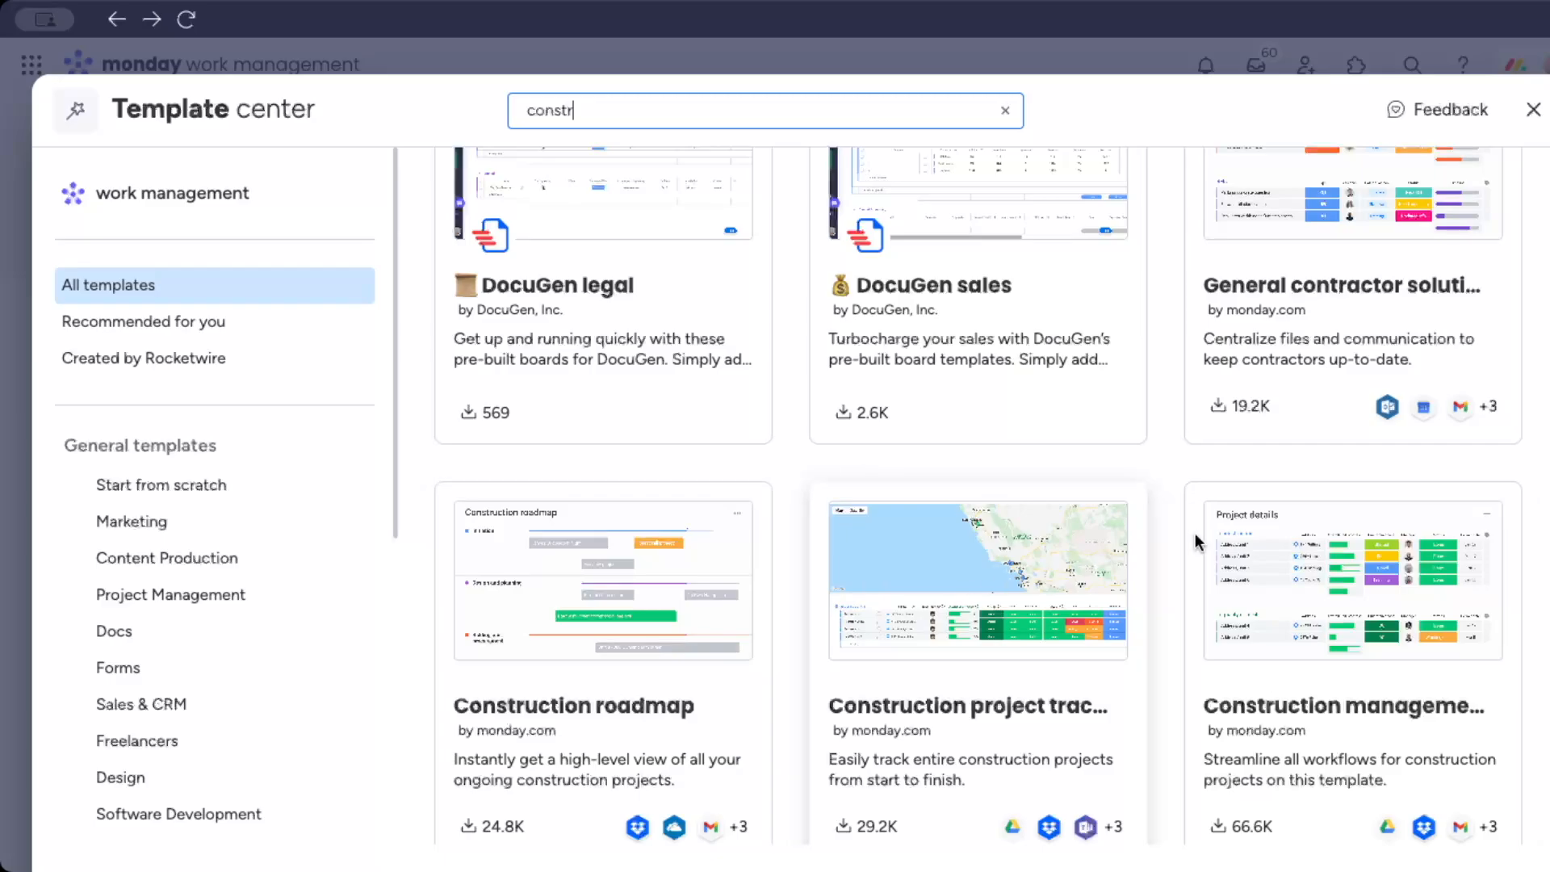
click(1361, 669)
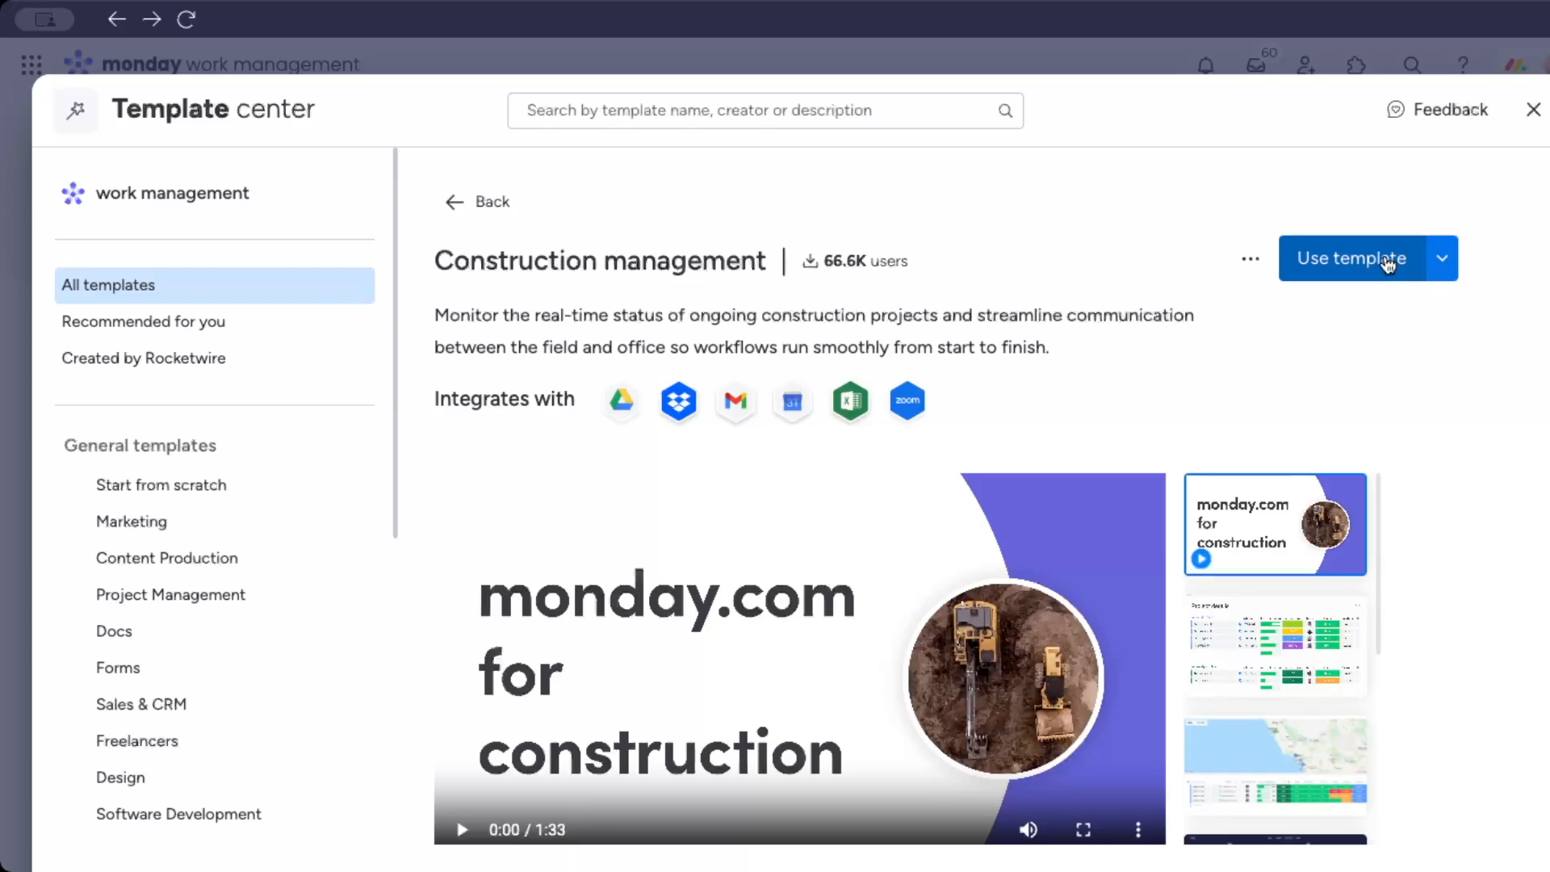
click(1387, 263)
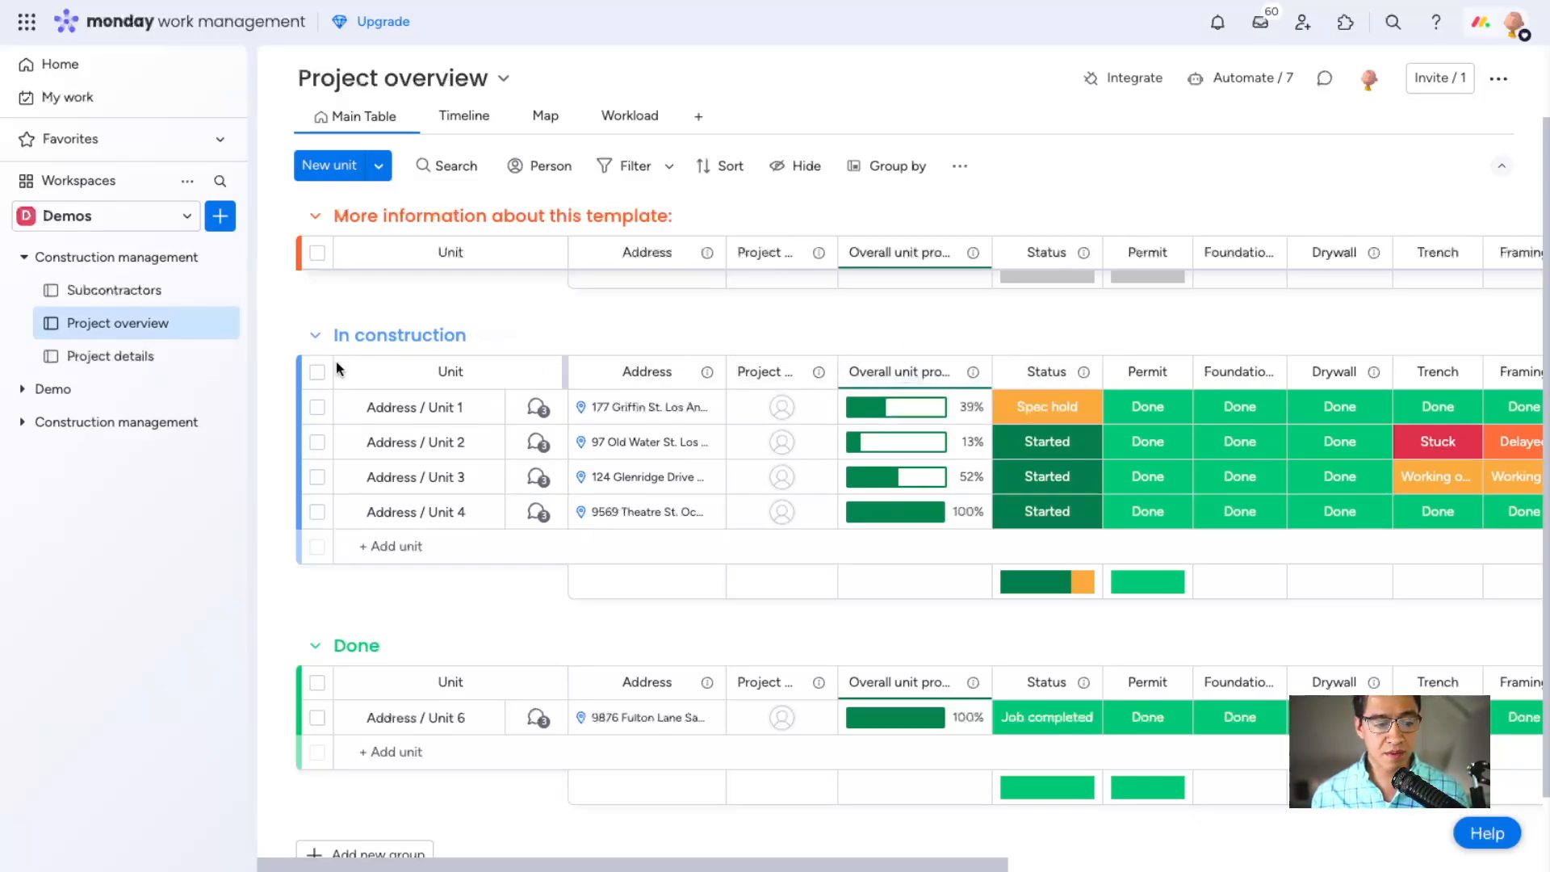
Switch between the Project details and Project overview boards, and widen the Item column in Project details to fit the unit names.
click(145, 365)
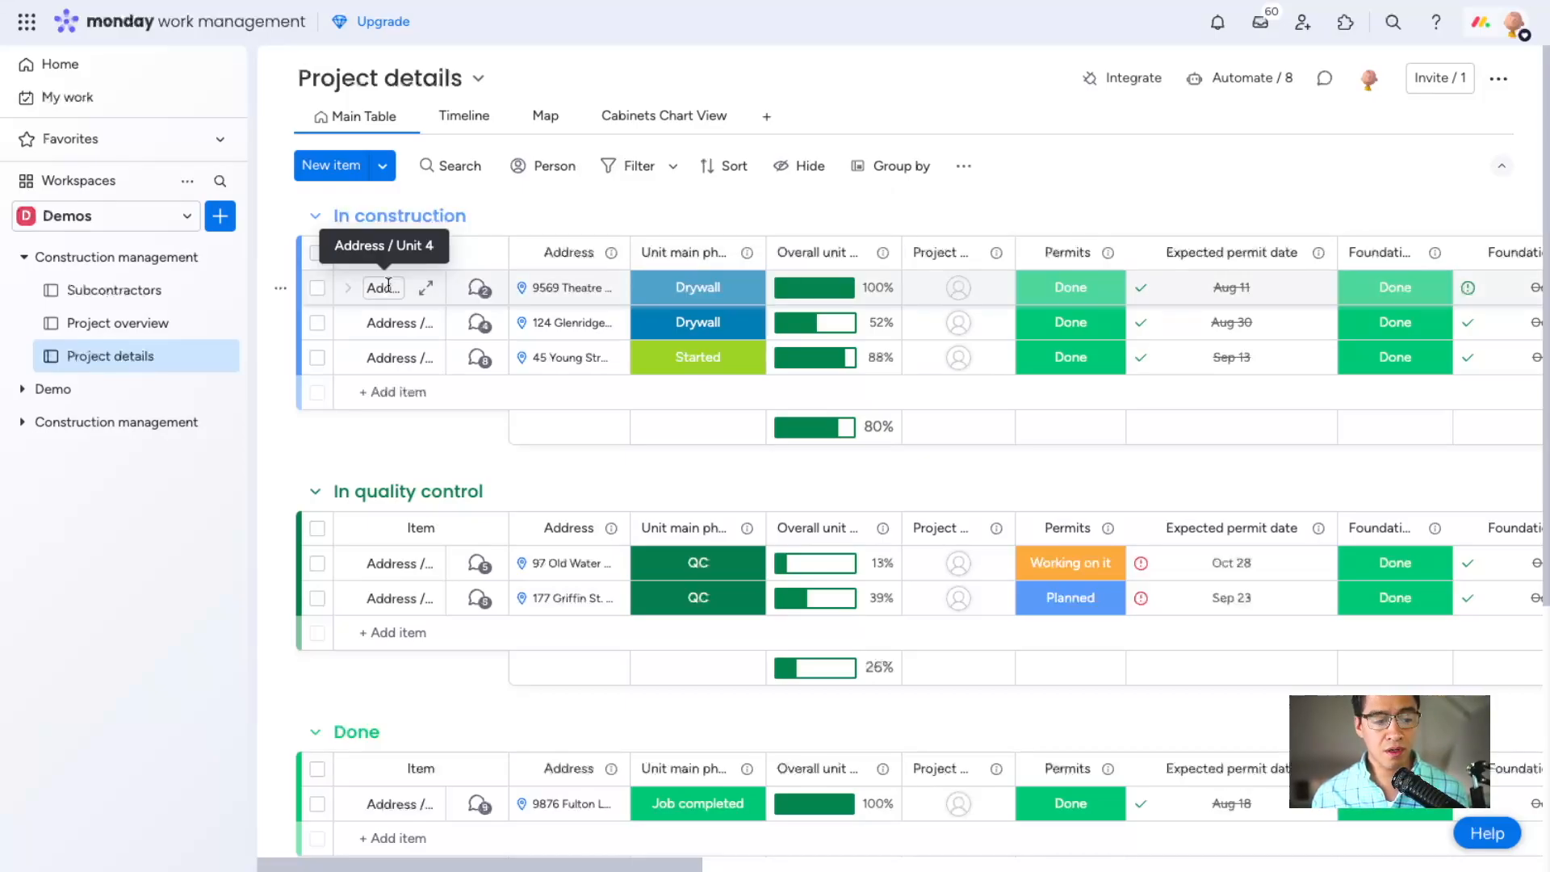
click(157, 324)
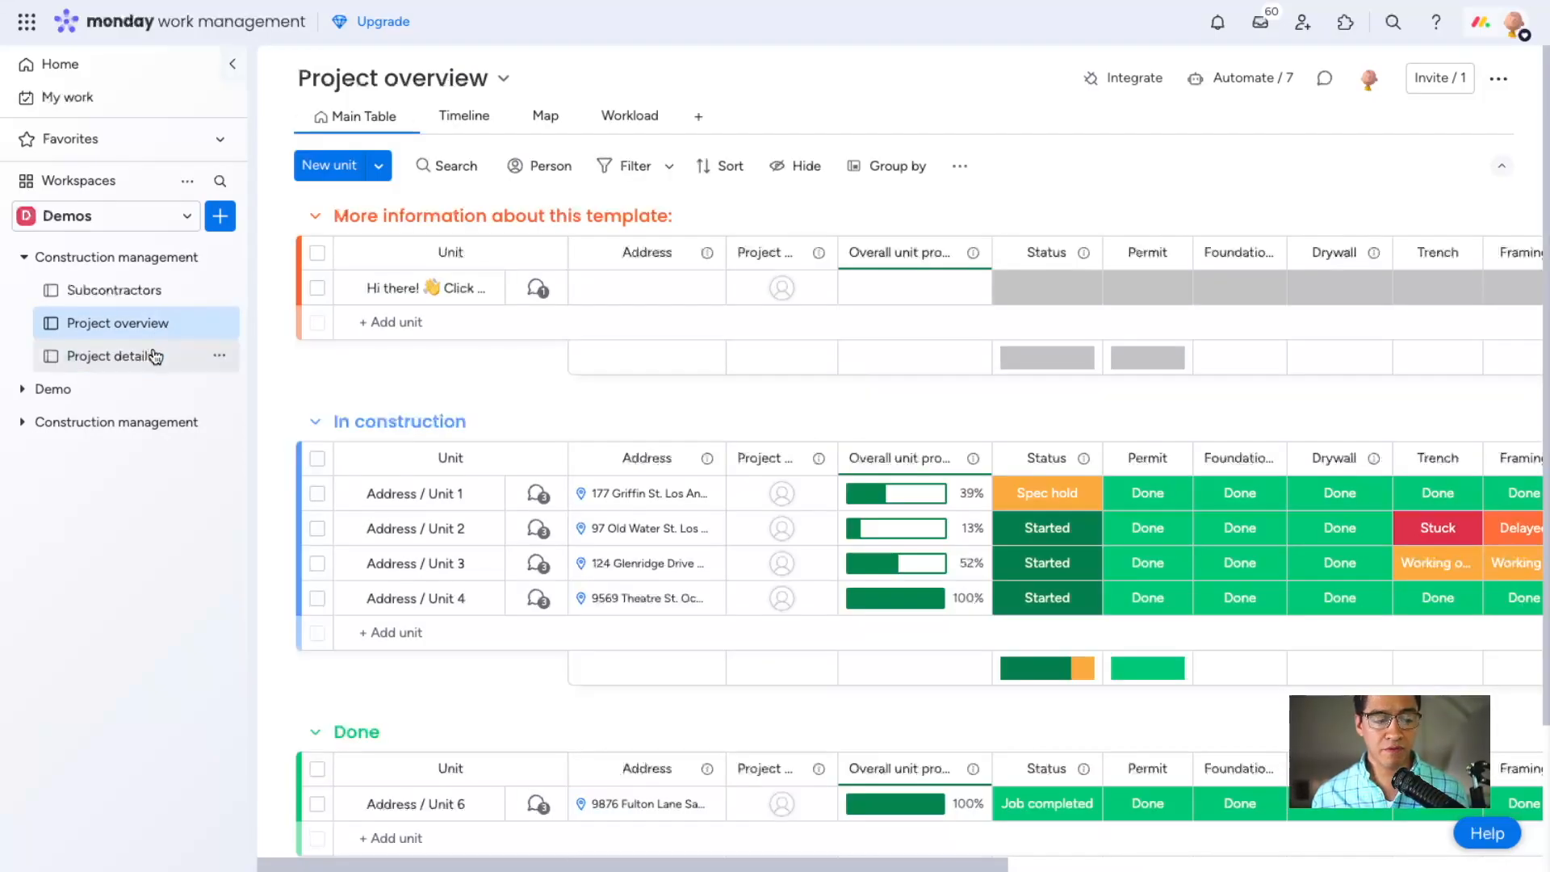
click(156, 356)
drag(509, 246, 573, 236)
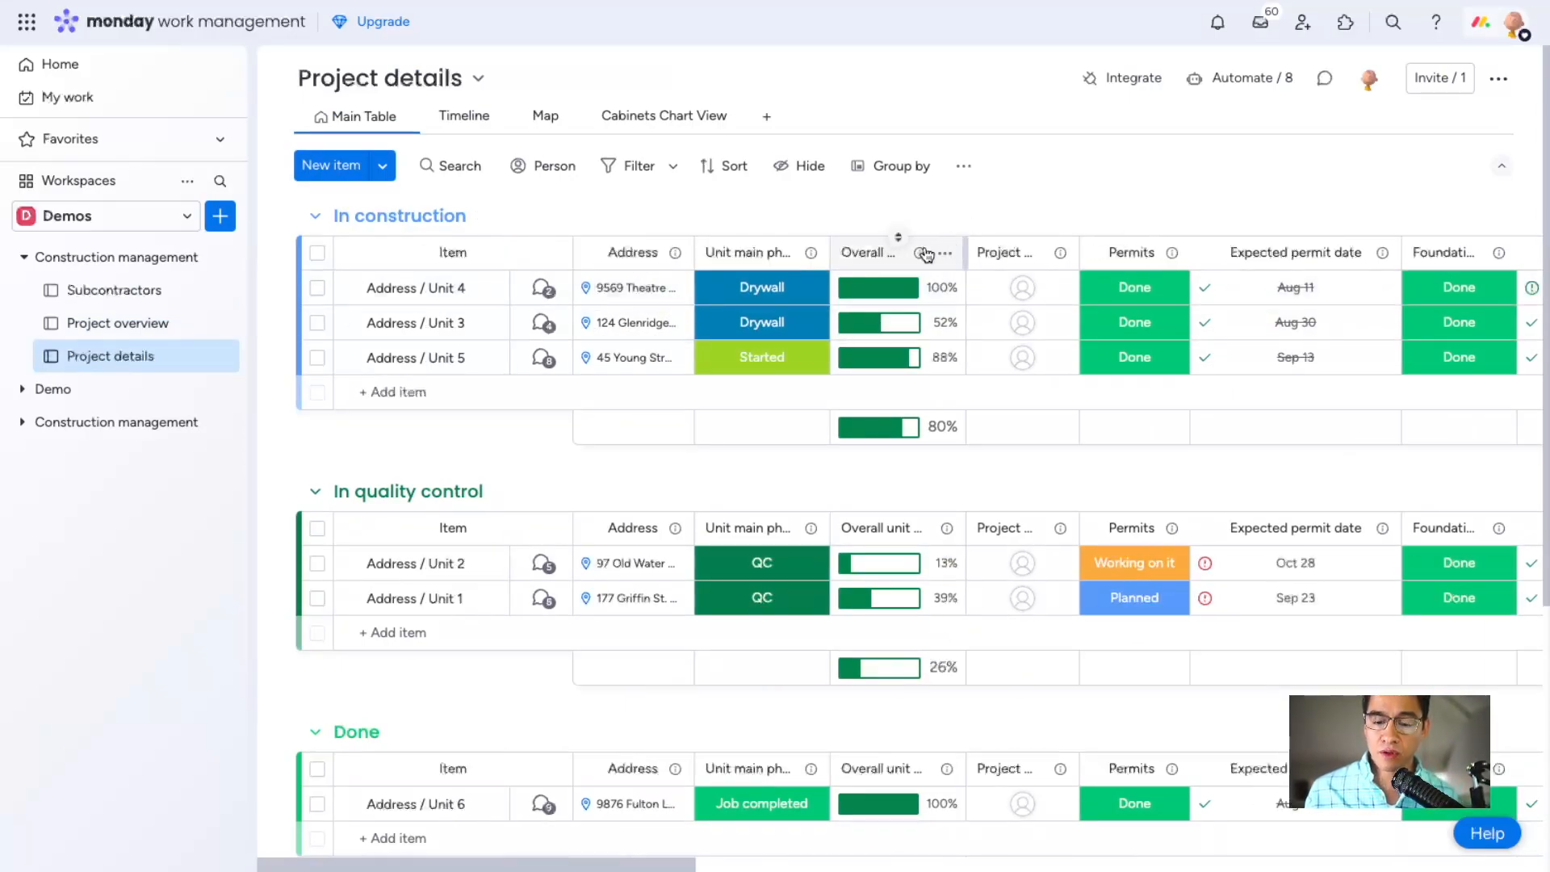
Review the status column weights in the Overall unit progress column's progress tracking settings, and save them without changes.
click(887, 251)
click(934, 198)
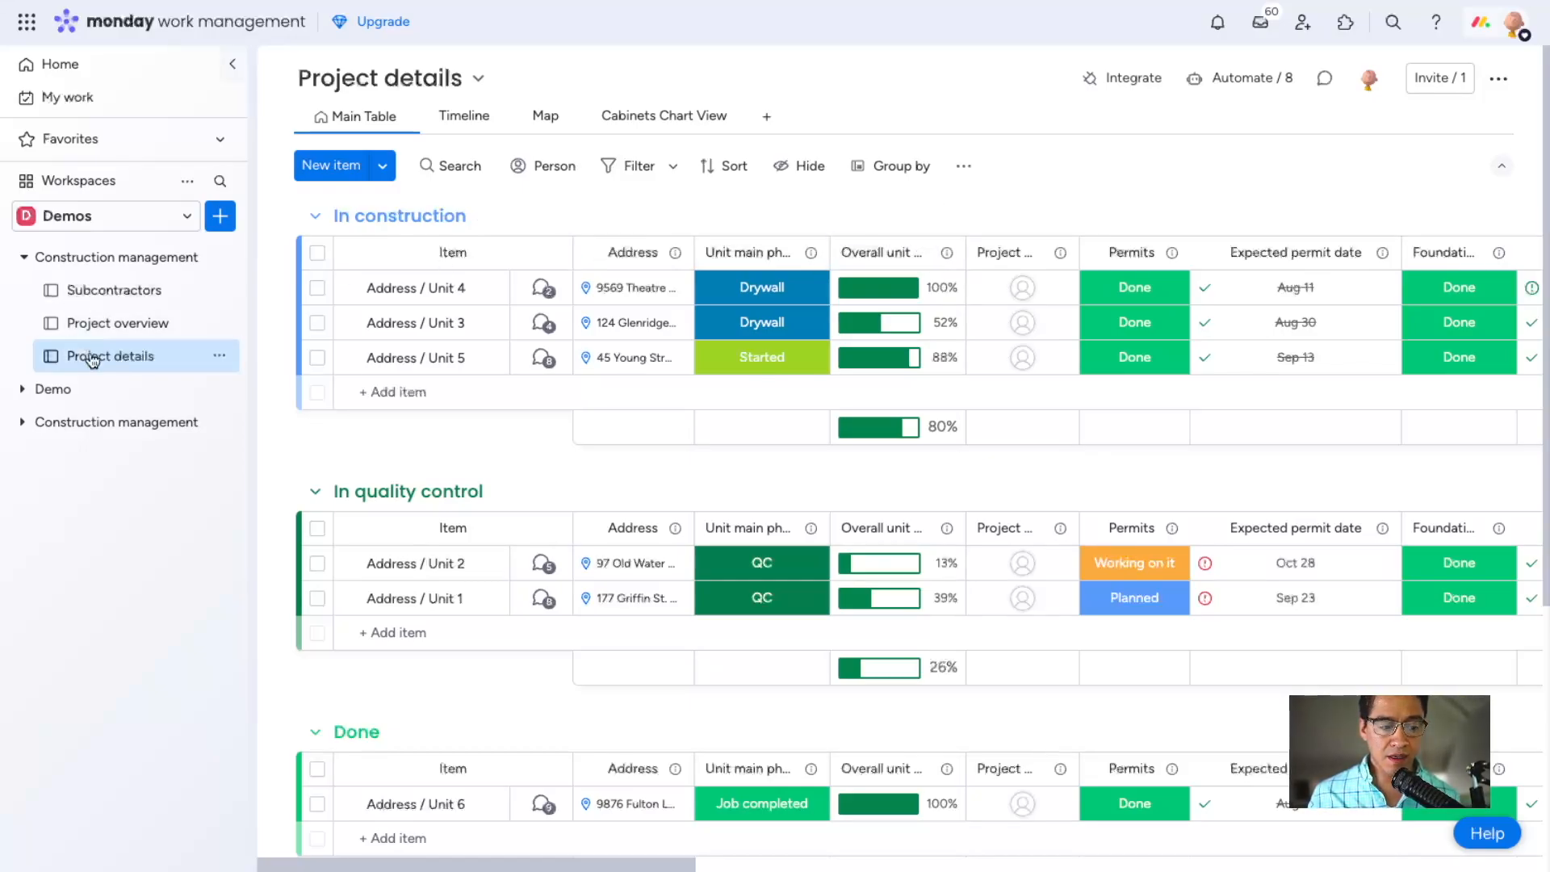
click(939, 256)
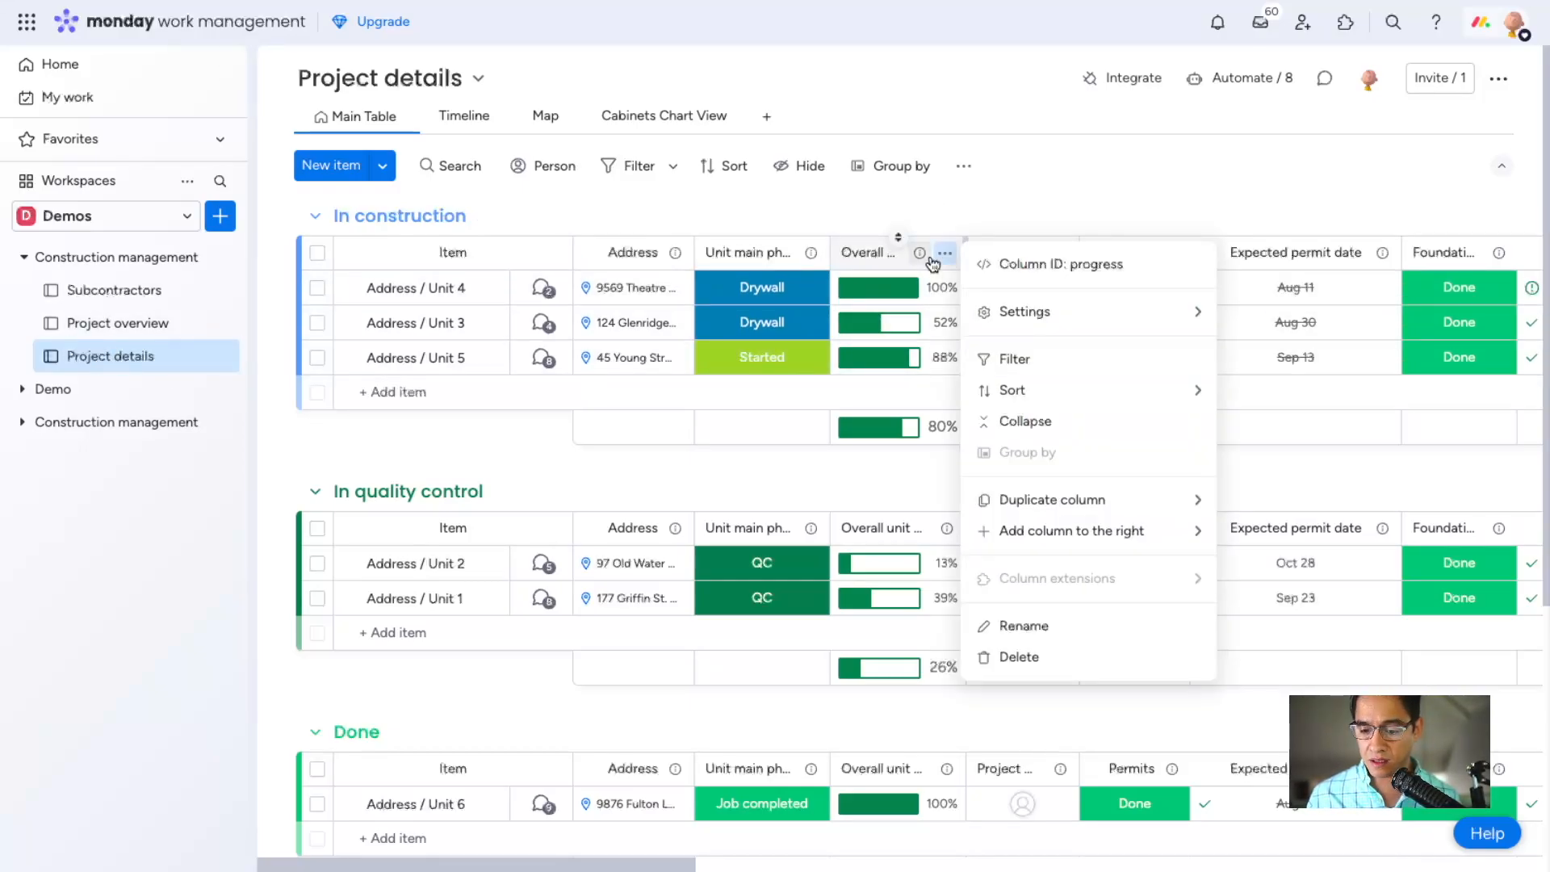
mouse_move(1045, 312)
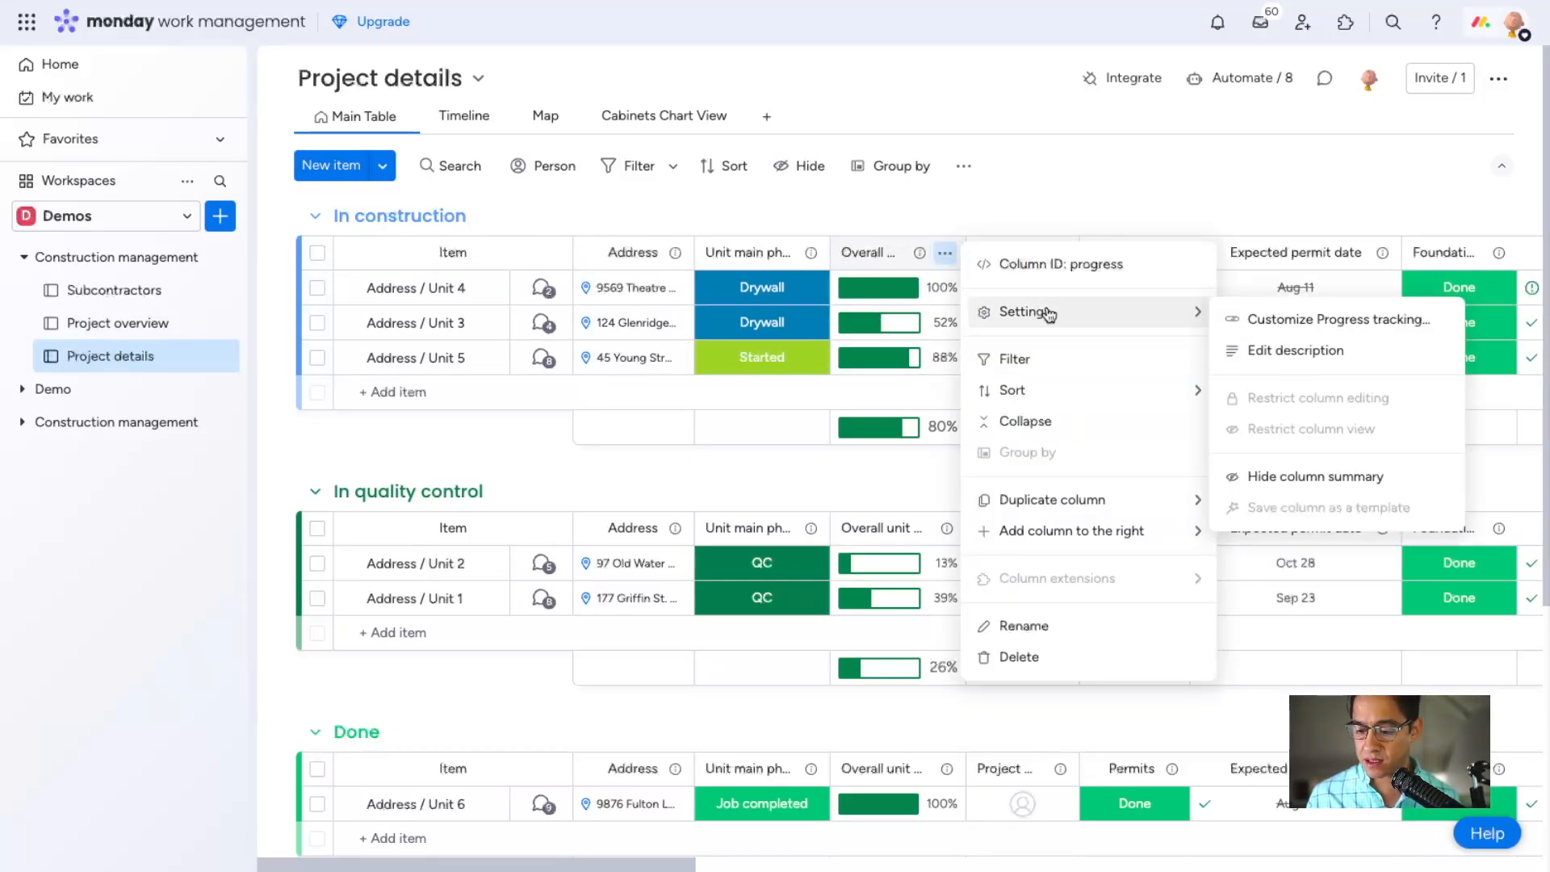
click(1262, 323)
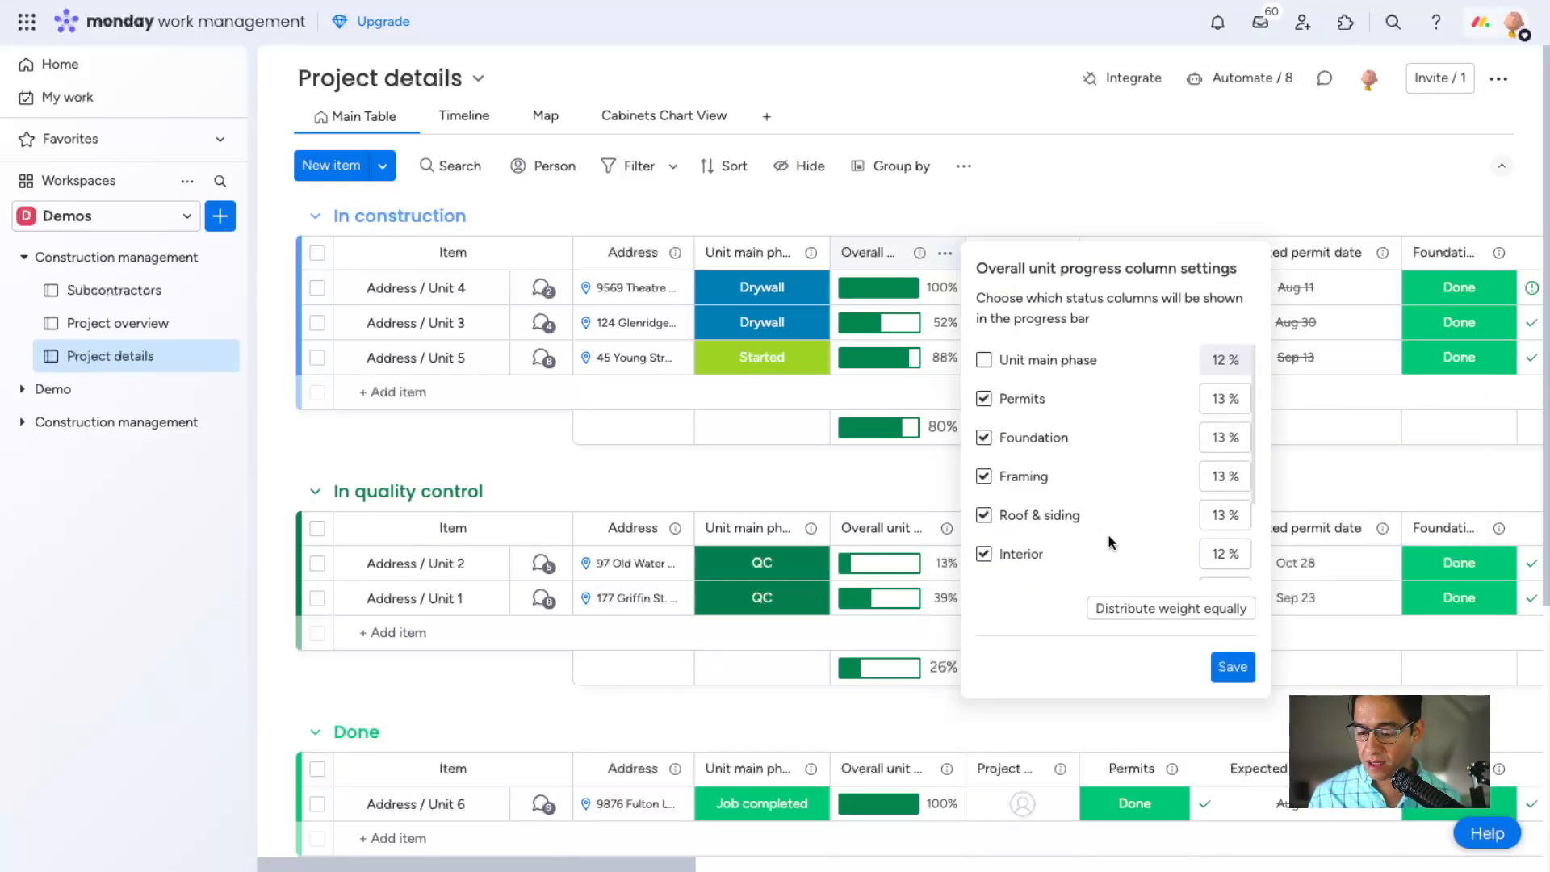
click(1220, 388)
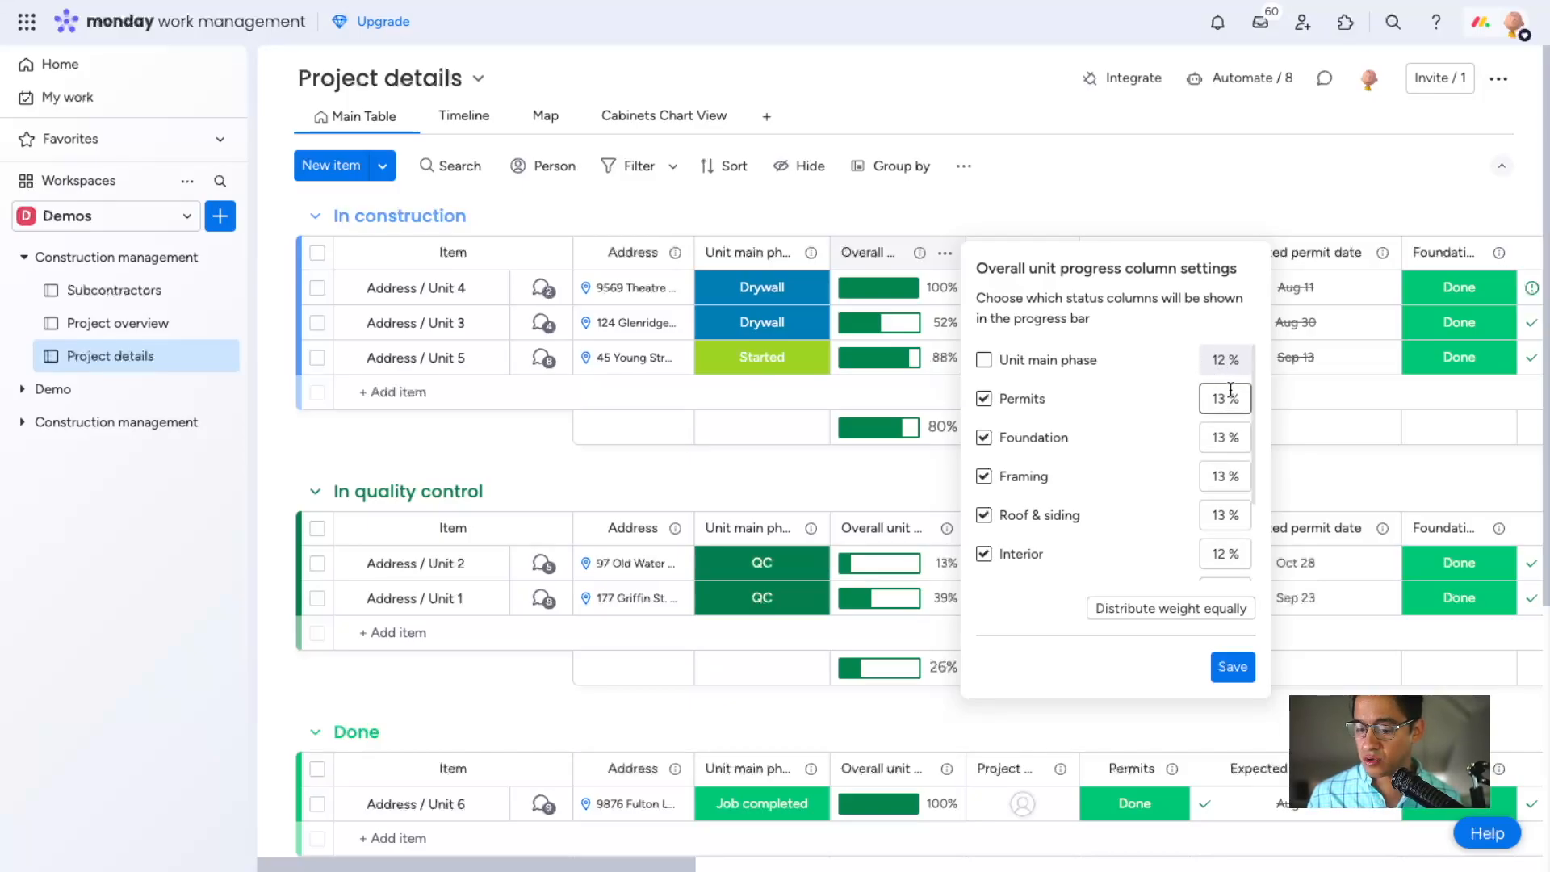
click(1235, 425)
click(1237, 464)
click(1238, 523)
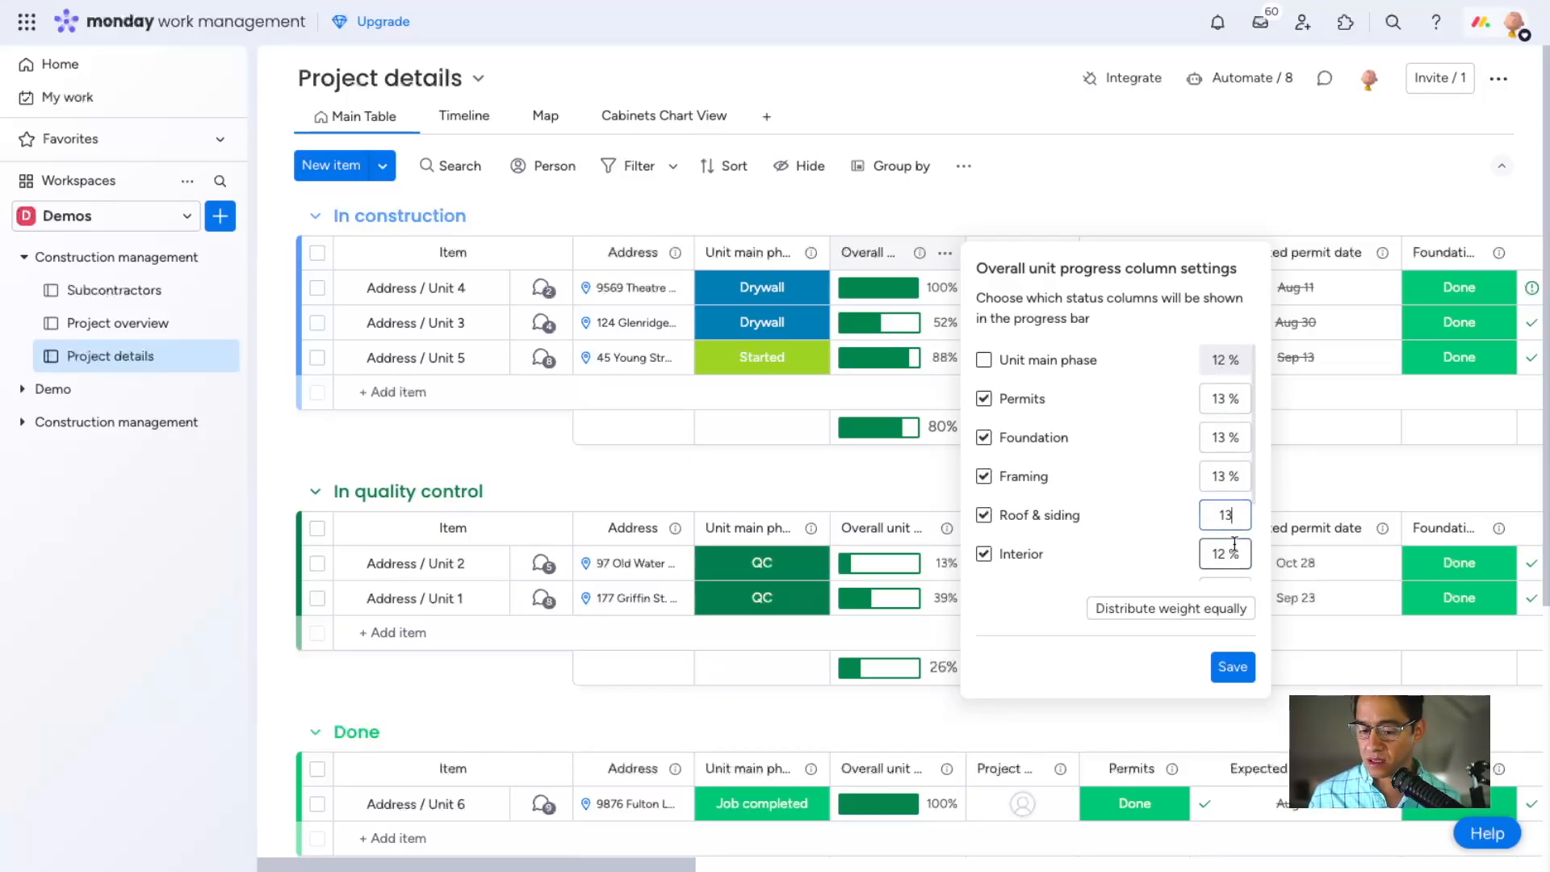
click(1236, 667)
Examine the phase statuses and deadlines in Project details against each unit's overall progress.
scroll(1078, 293, right, 8)
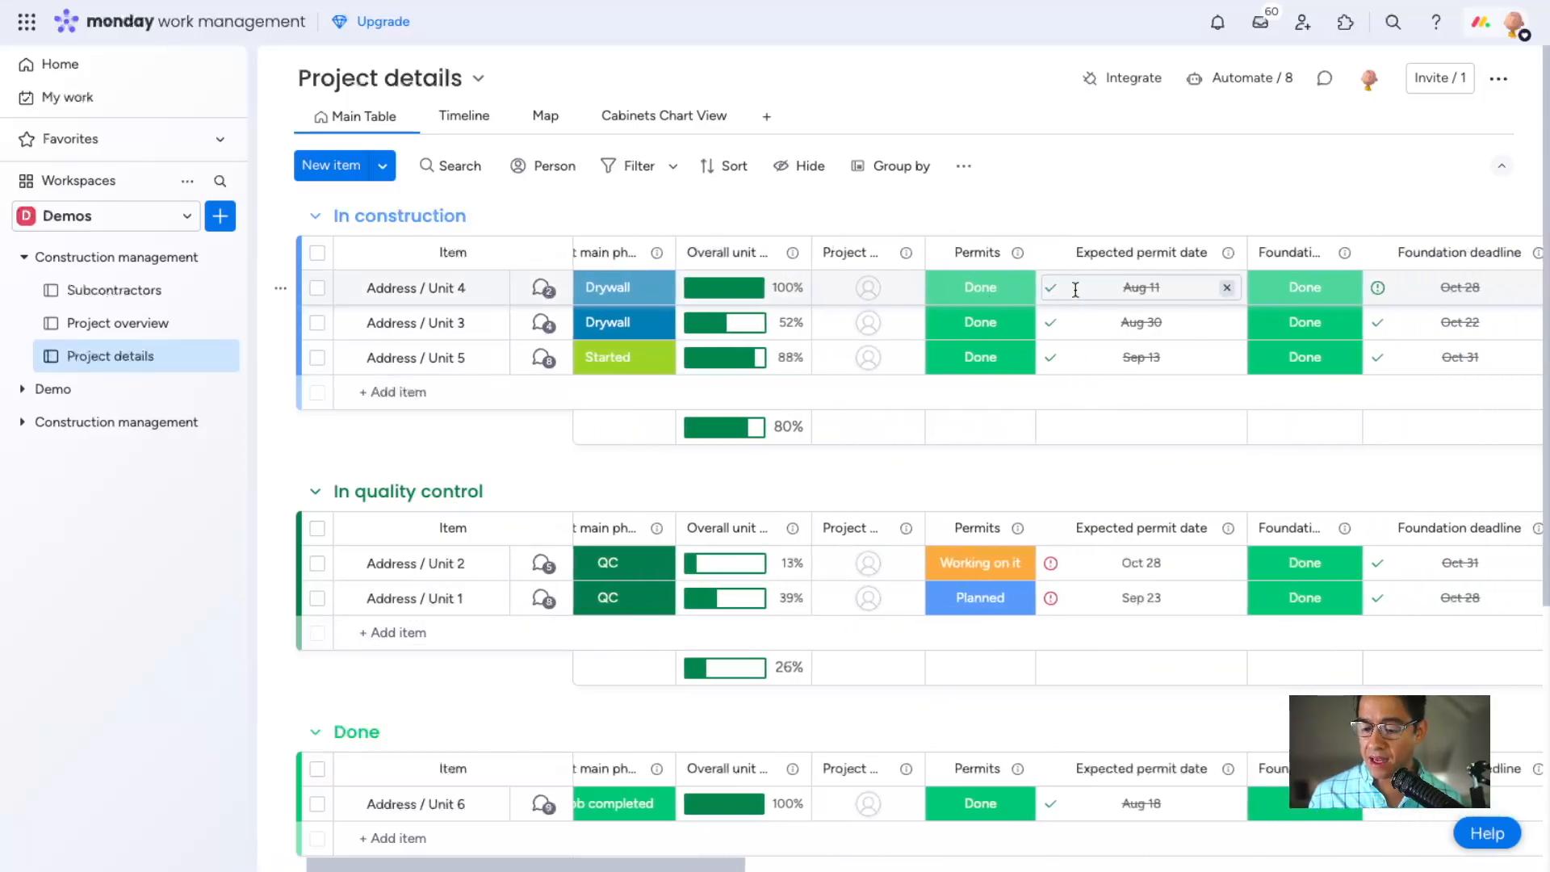
scroll(866, 306, left, 6)
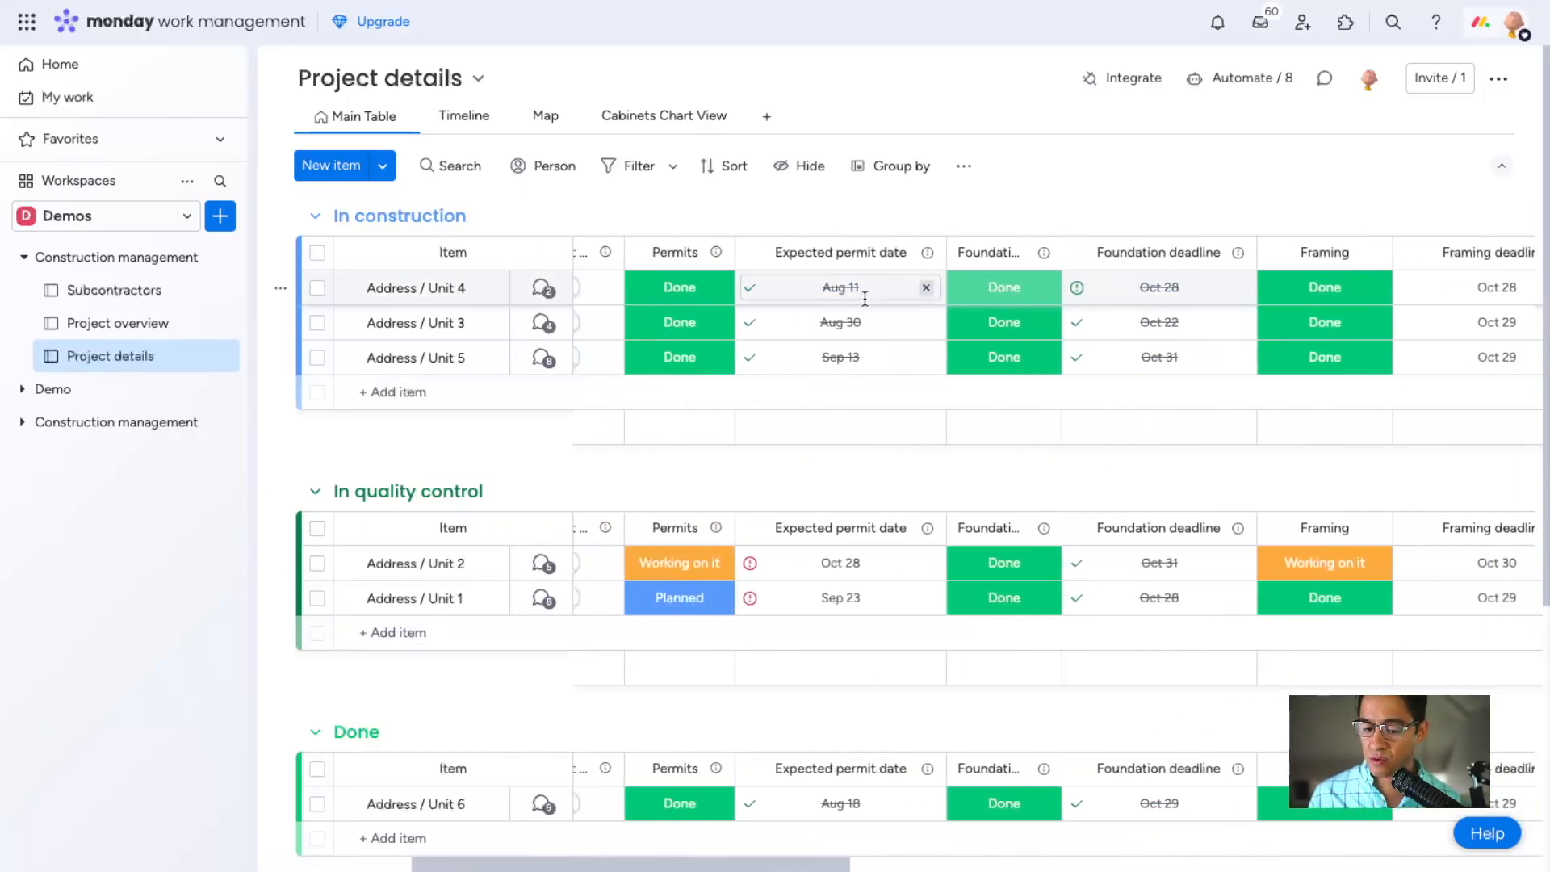
scroll(866, 306, left, 1)
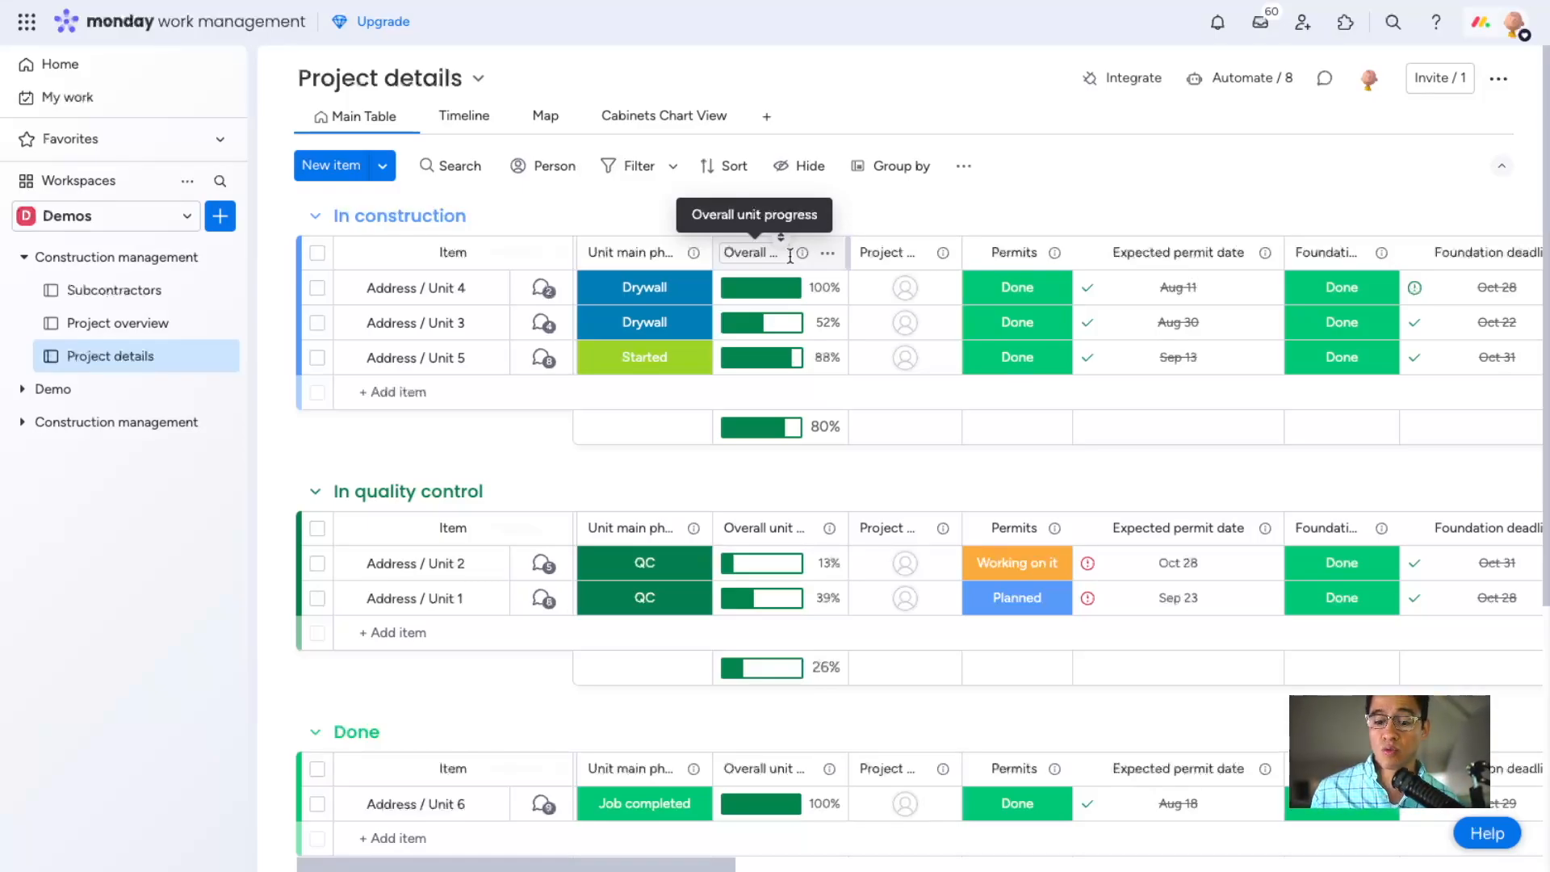
scroll(1001, 272, right, 3)
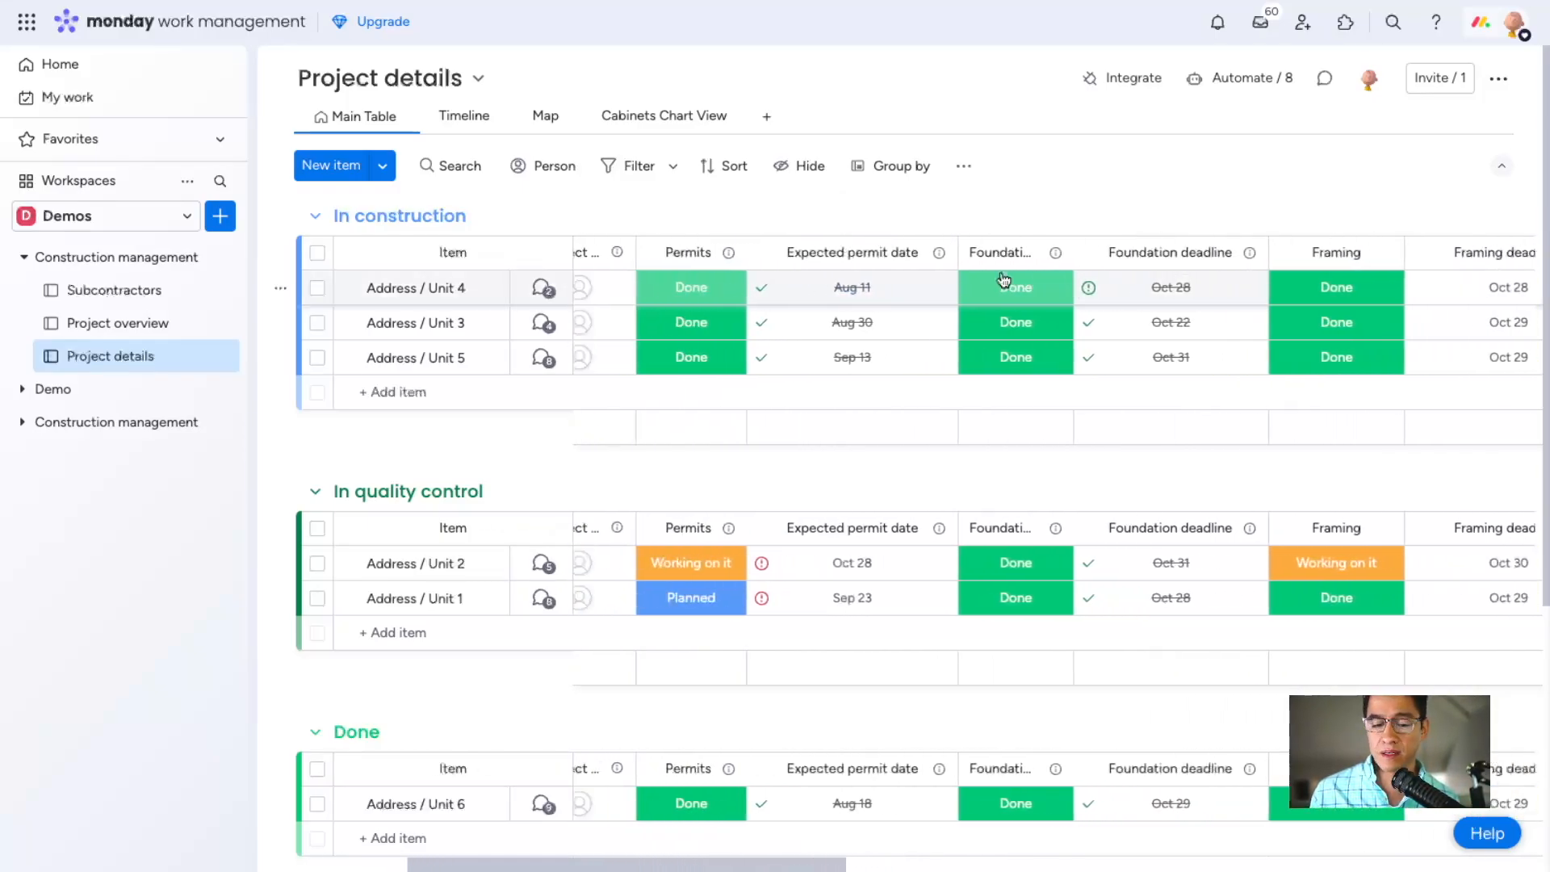
scroll(1003, 283, left, 5)
drag(883, 245, 885, 251)
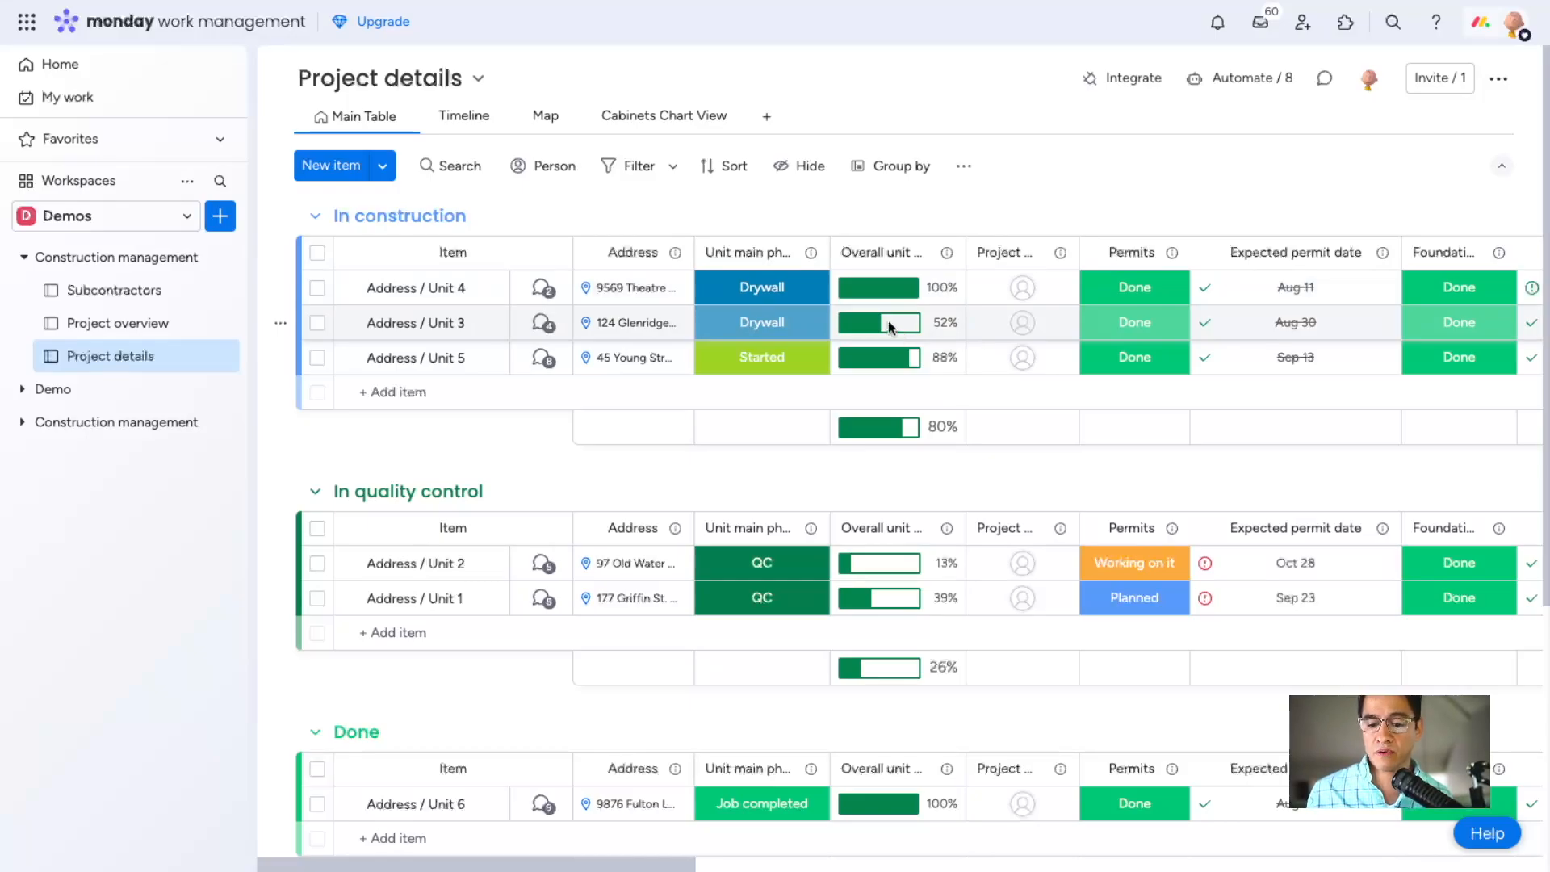
scroll(888, 321, right, 10)
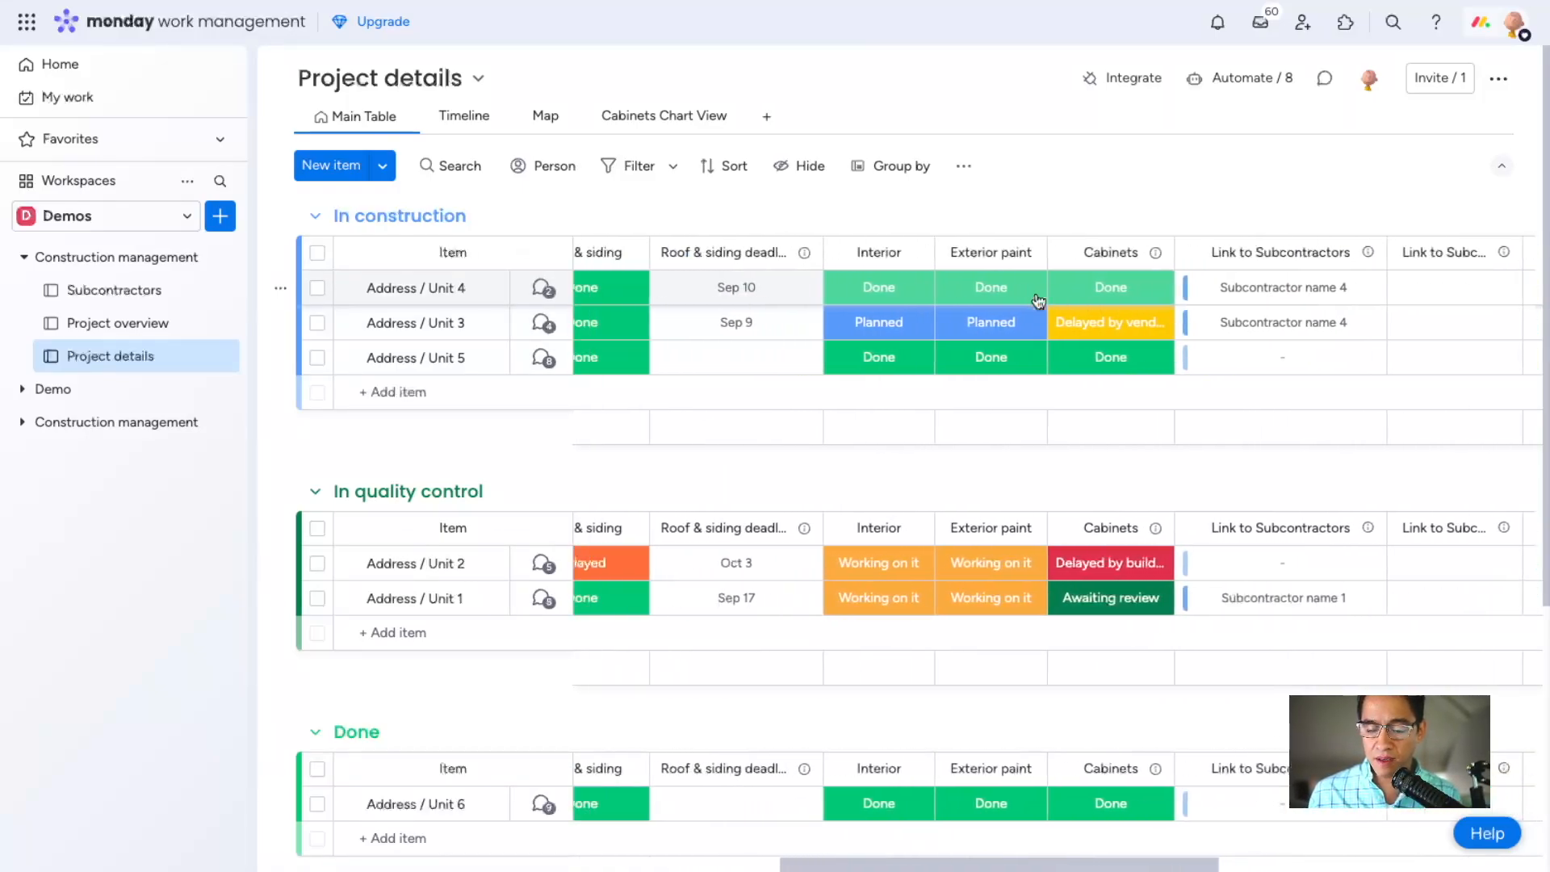
scroll(1039, 301, left, 6)
scroll(1072, 567, left, 6)
scroll(1070, 560, right, 3)
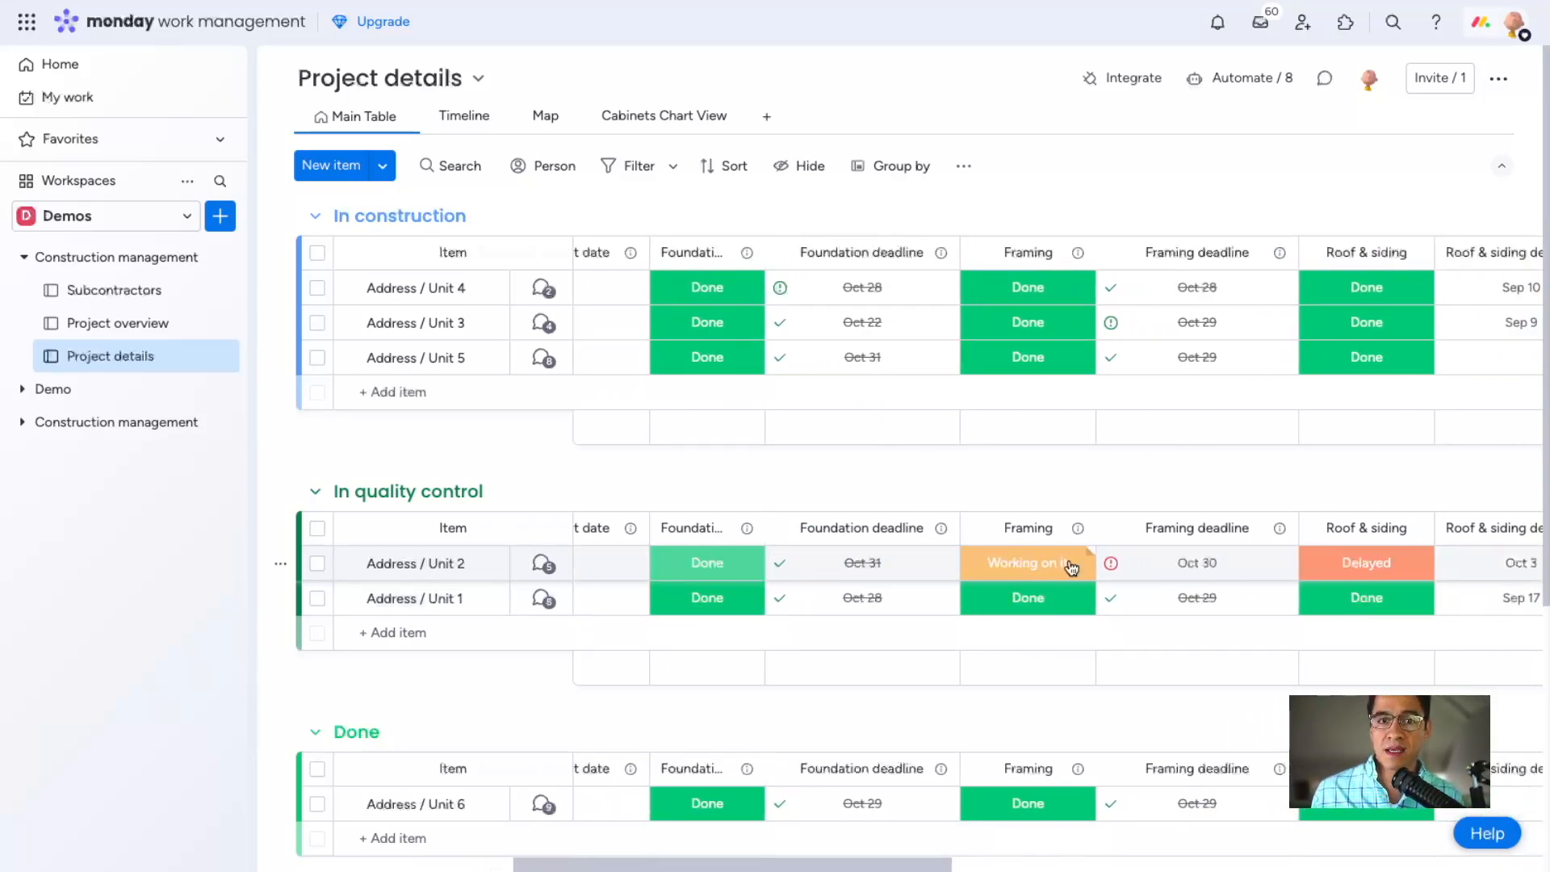
scroll(1071, 568, left, 10)
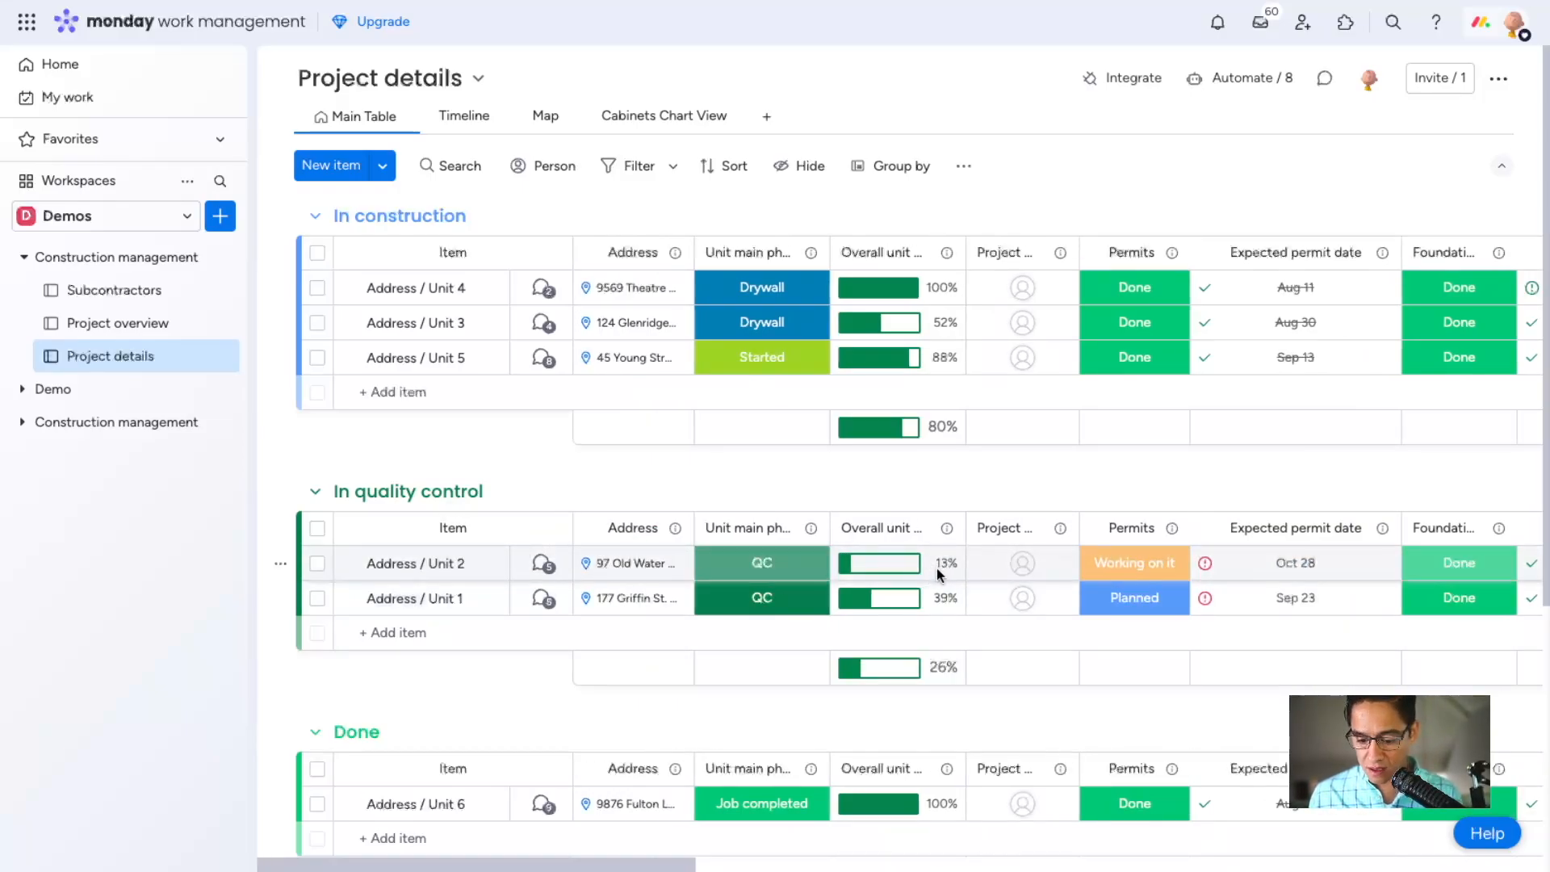
Set the Permits status of Address / Unit 2 in the In quality control group to Done.
scroll(952, 569, right, 3)
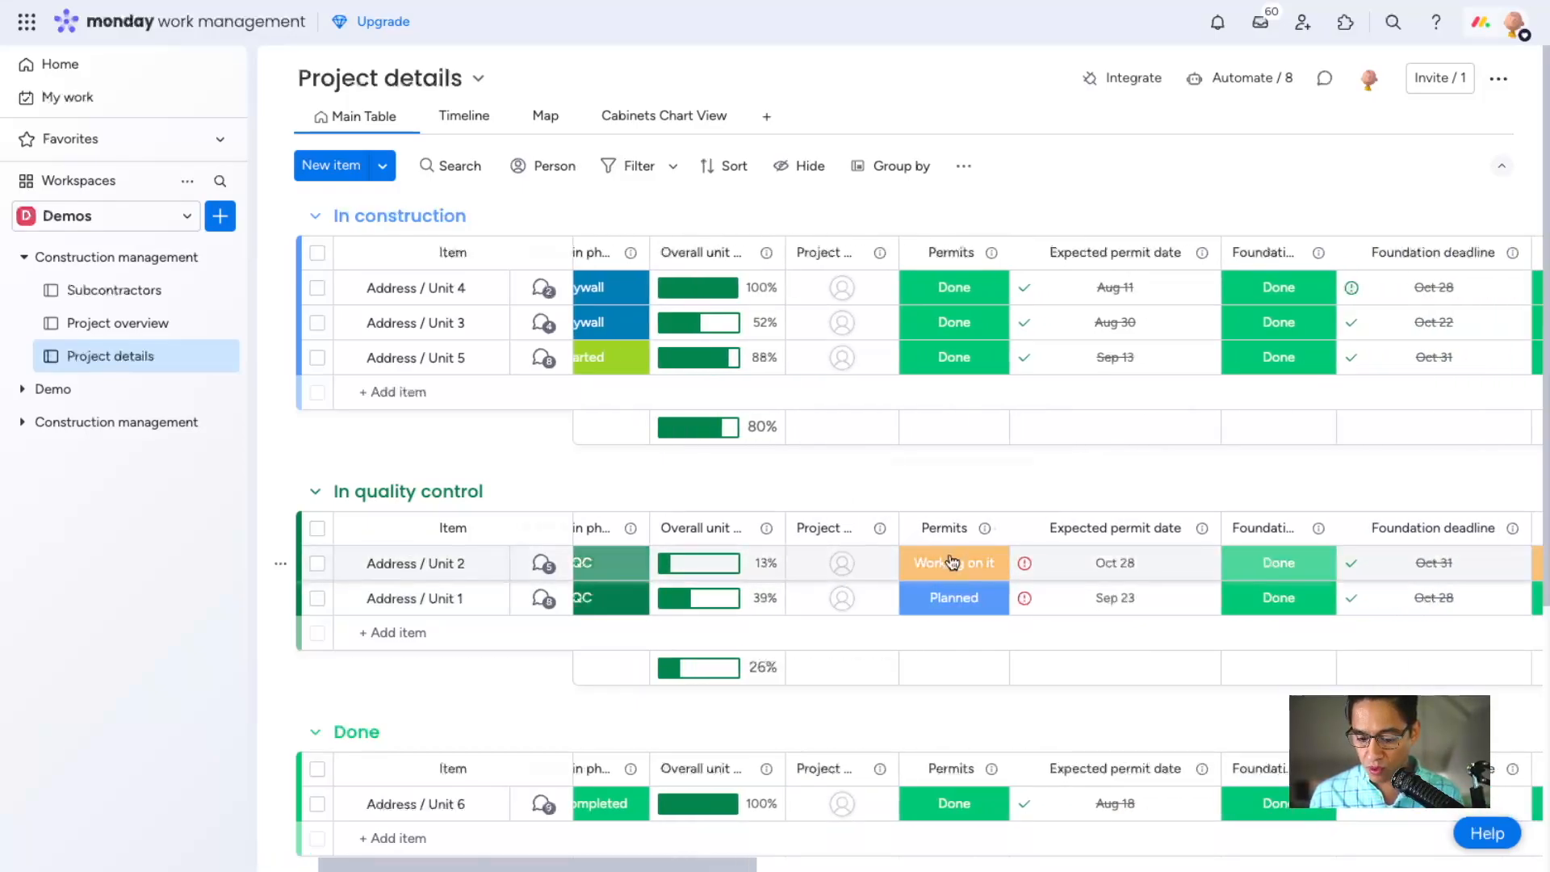
click(952, 564)
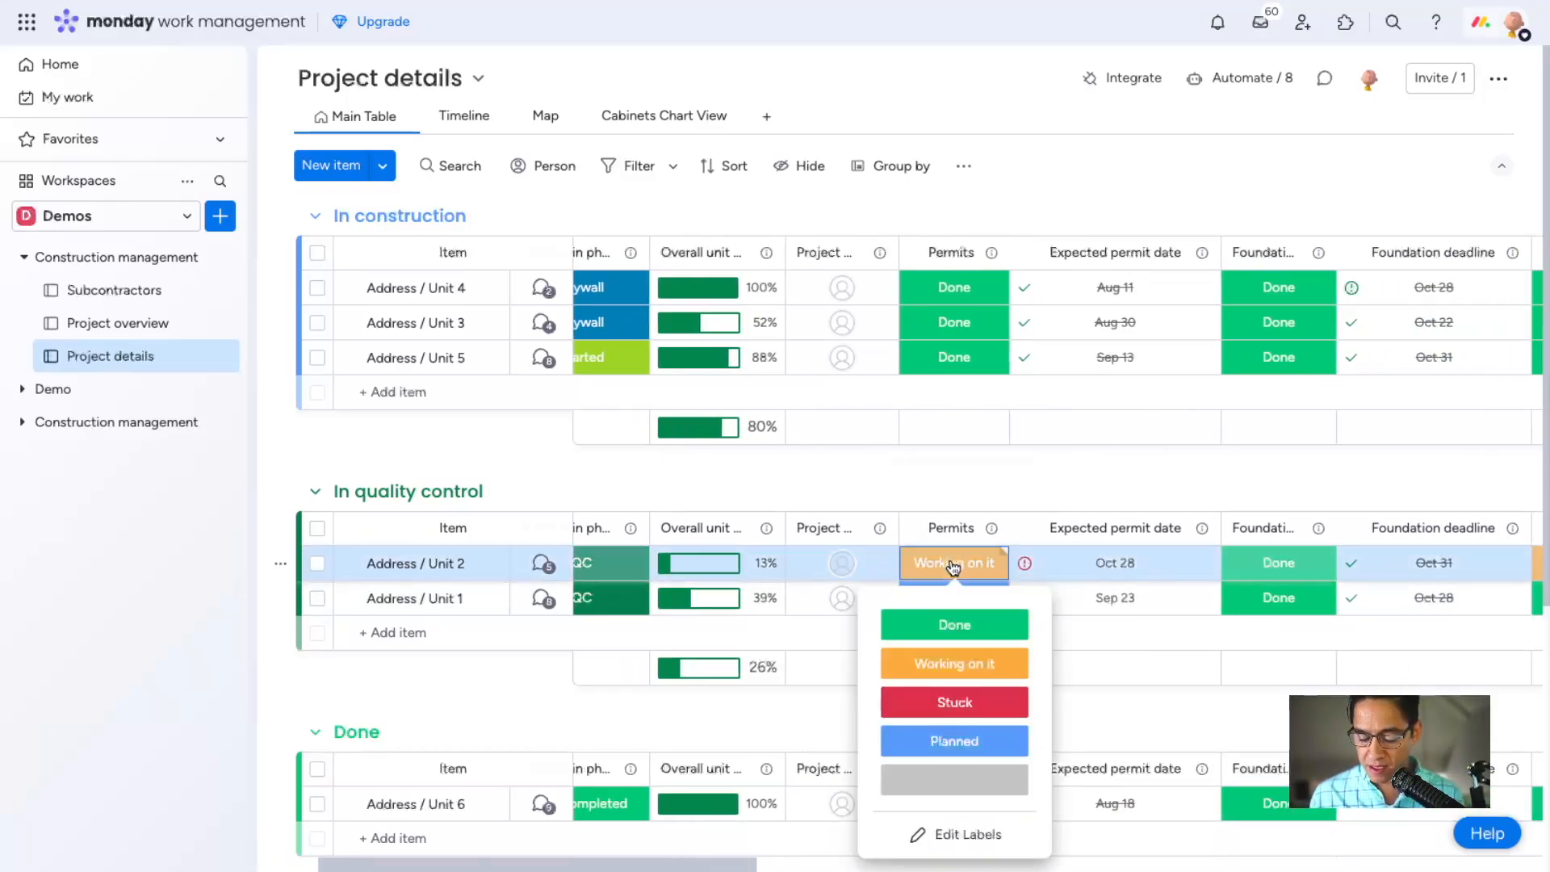
click(993, 625)
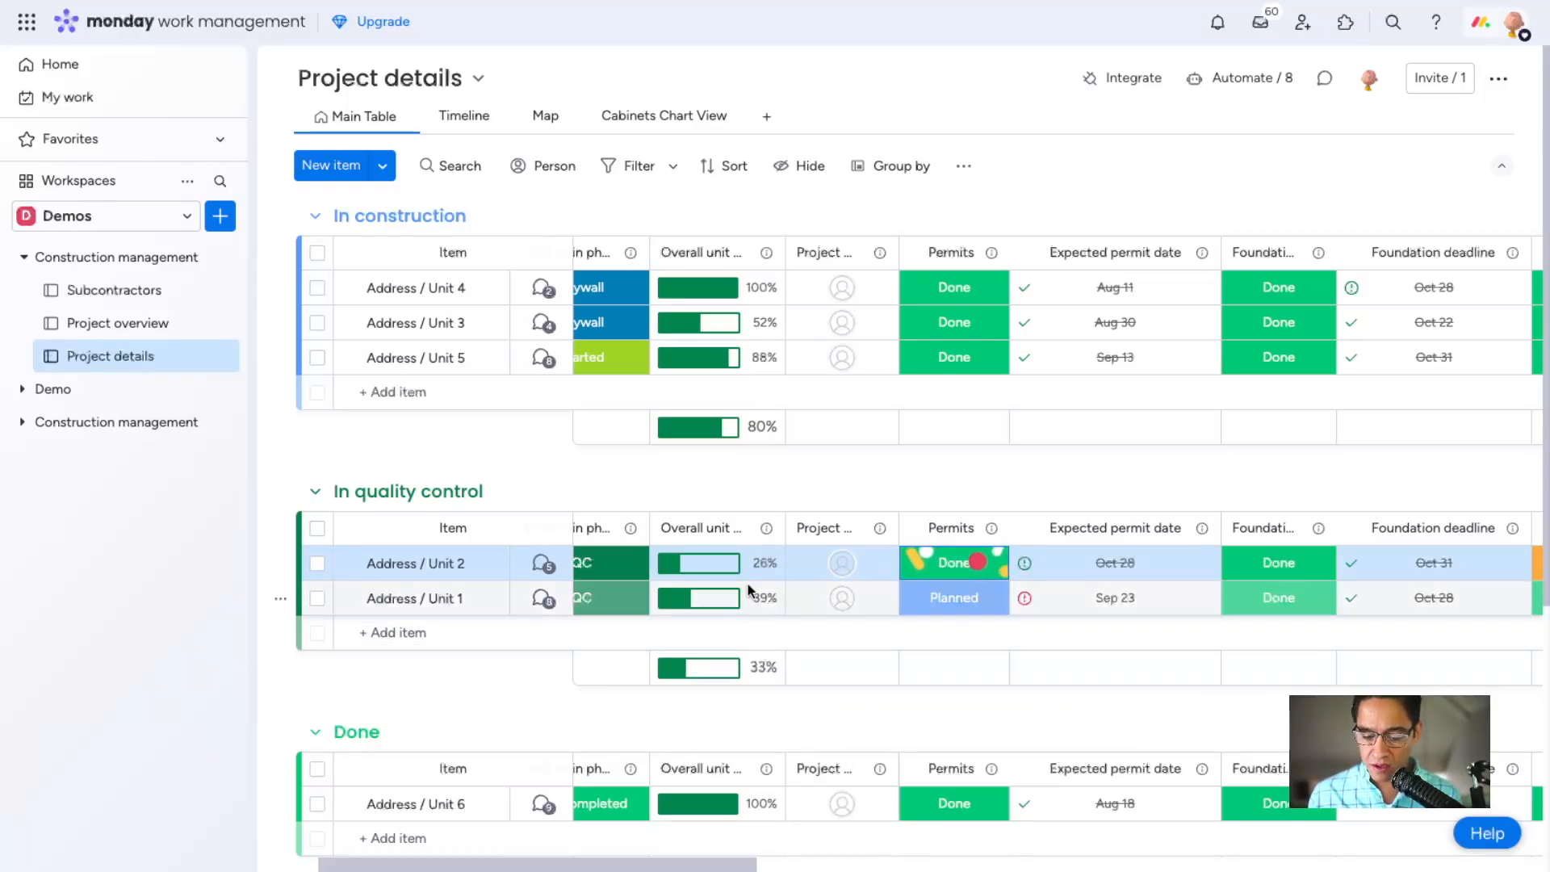
Set the Framing status of Address / Unit 2 to Done and check its overall progress.
scroll(909, 565, right, 2)
scroll(904, 565, right, 7)
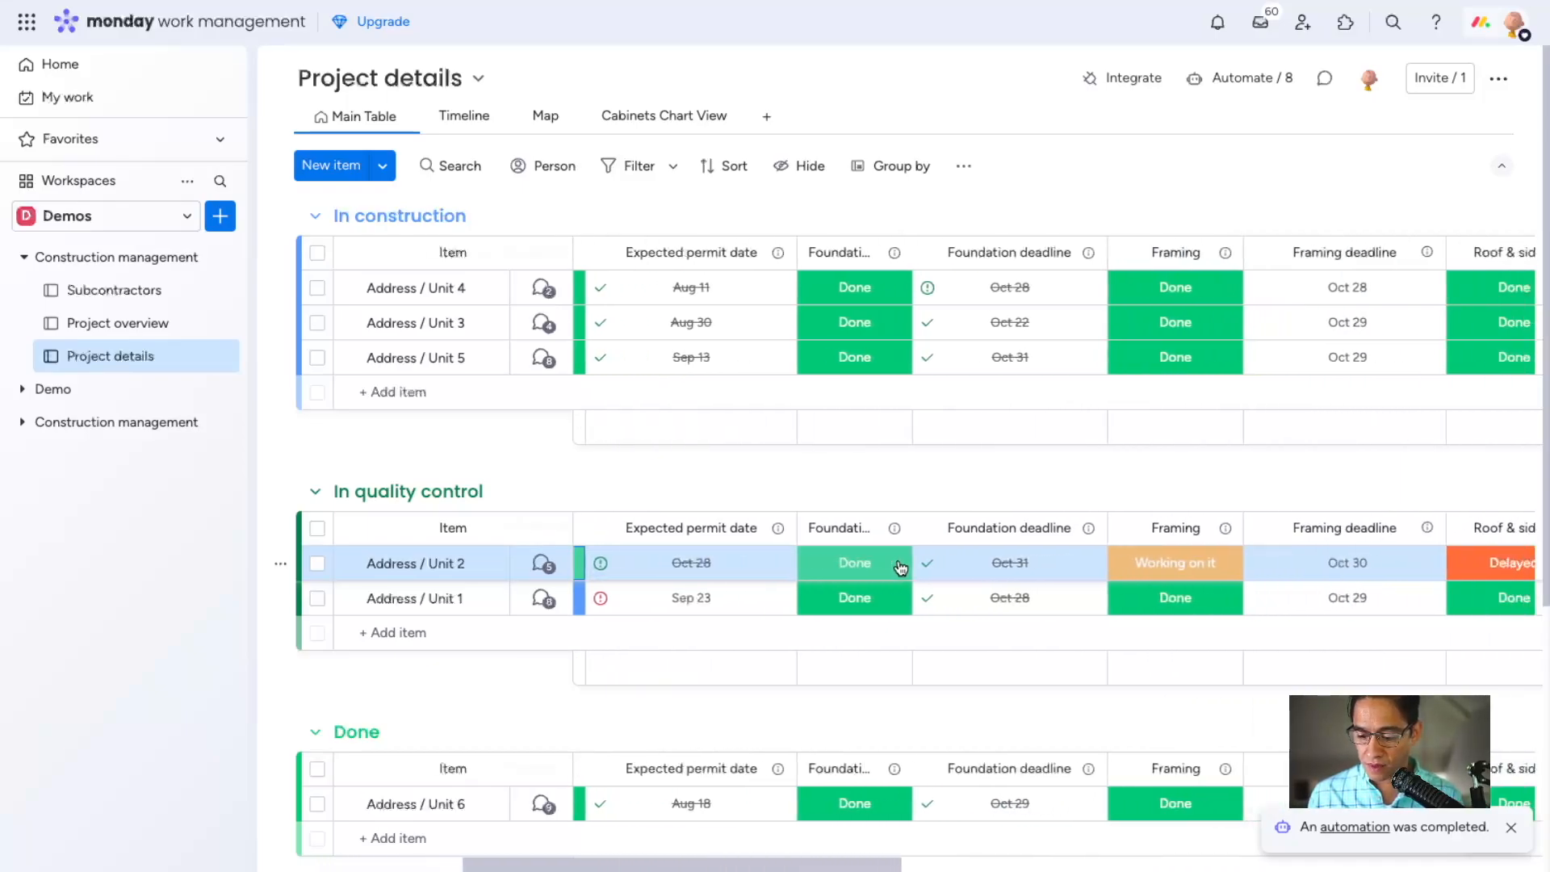
click(955, 566)
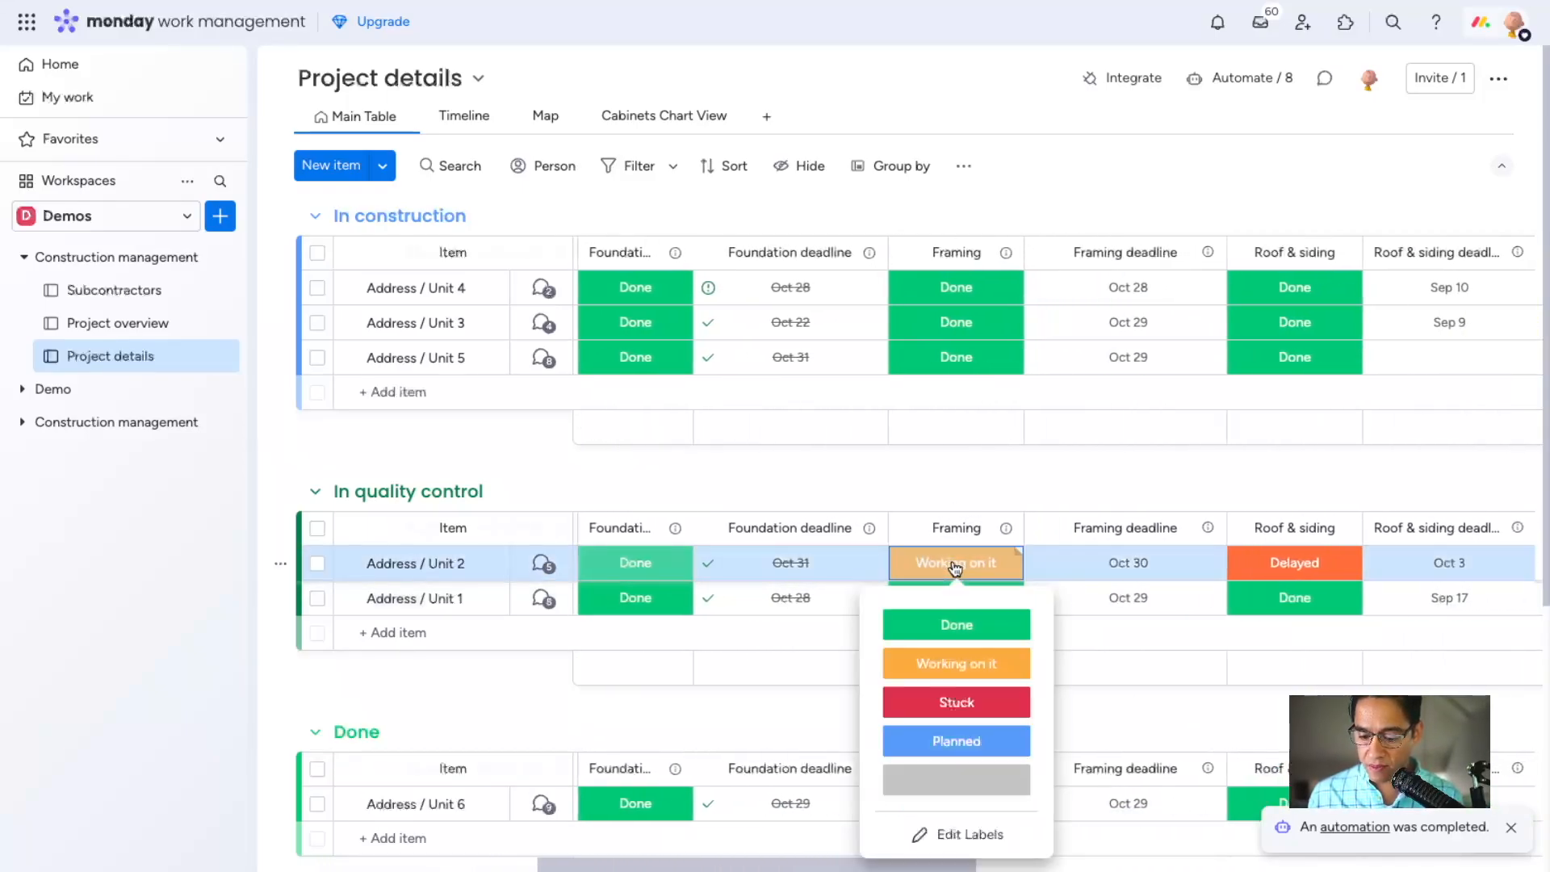
click(969, 624)
scroll(952, 582, left, 7)
scroll(933, 585, left, 4)
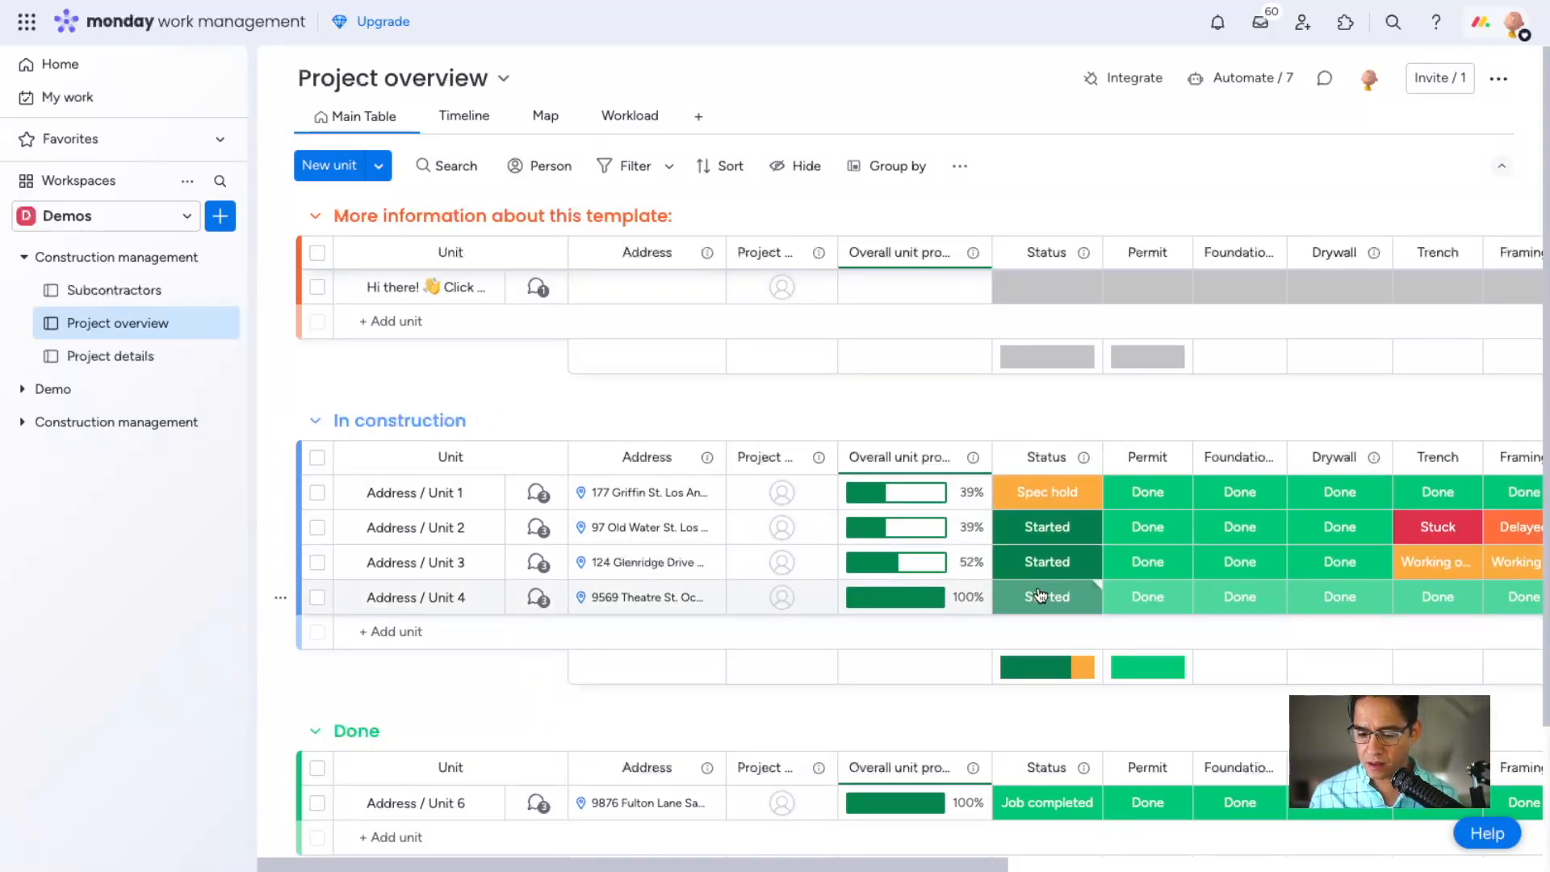
On the Project overview board, set the status of Address / Unit 1 to Job completed.
click(1037, 496)
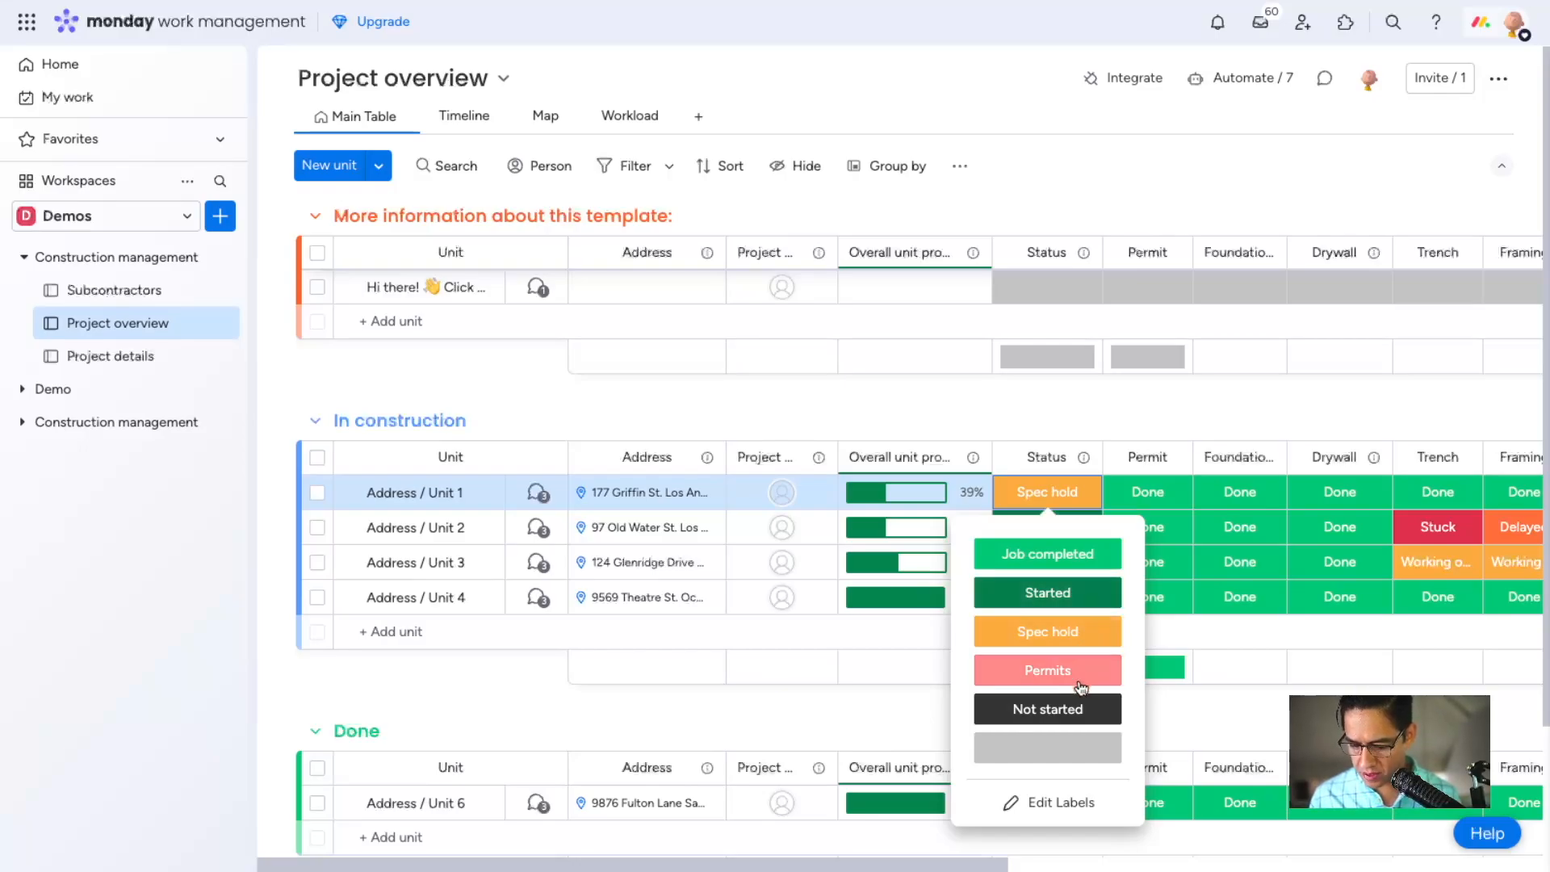
click(1048, 554)
scroll(909, 421, right, 2)
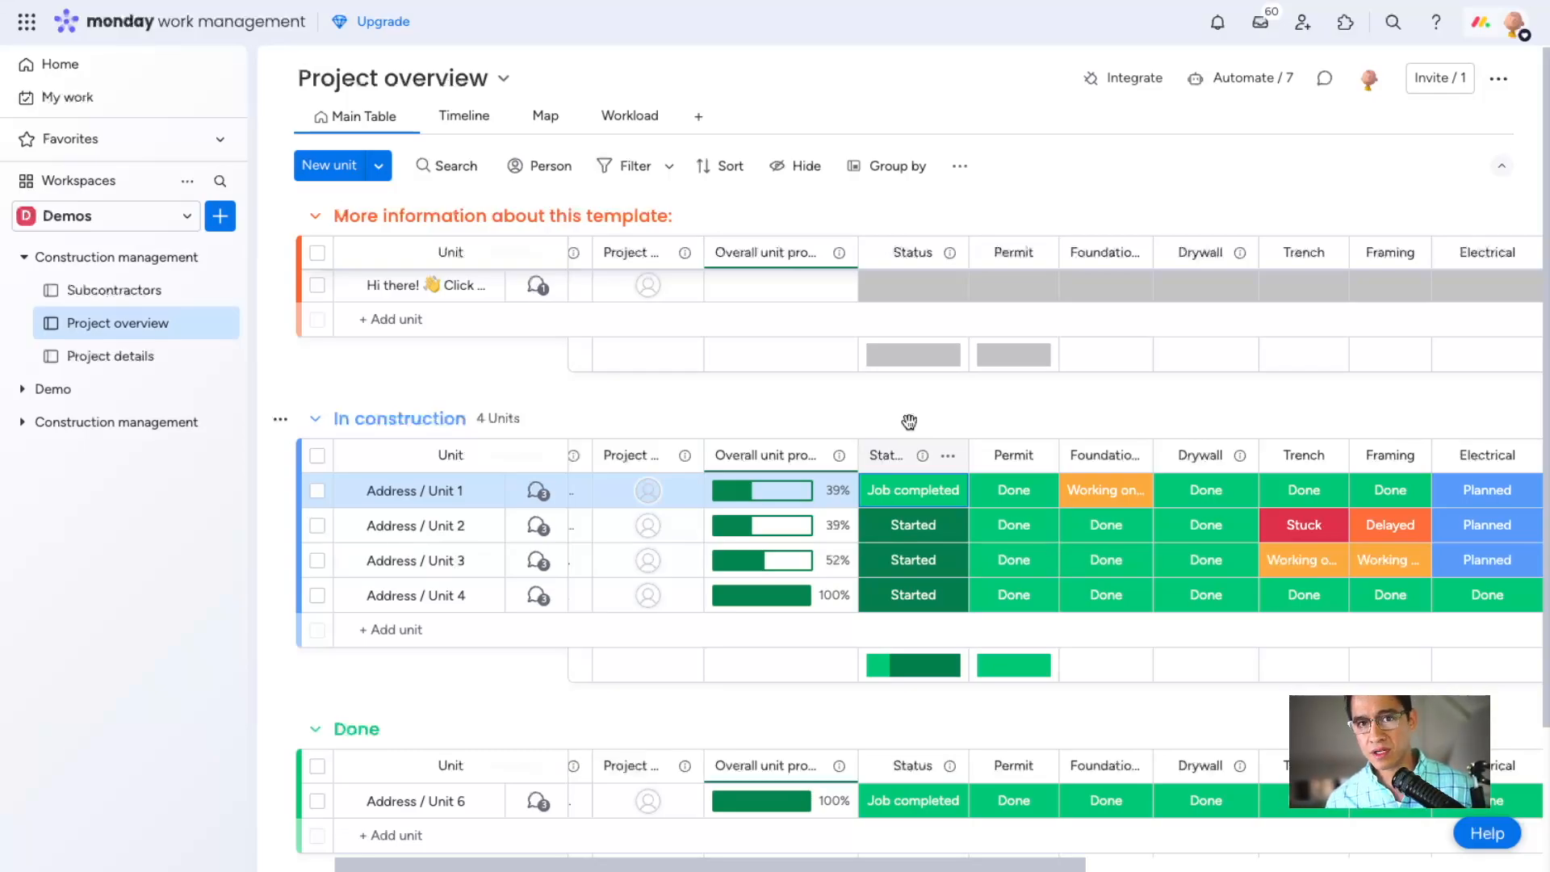
Open the updates of Address / Unit 5 on the Project details board and read through its status changes.
click(121, 356)
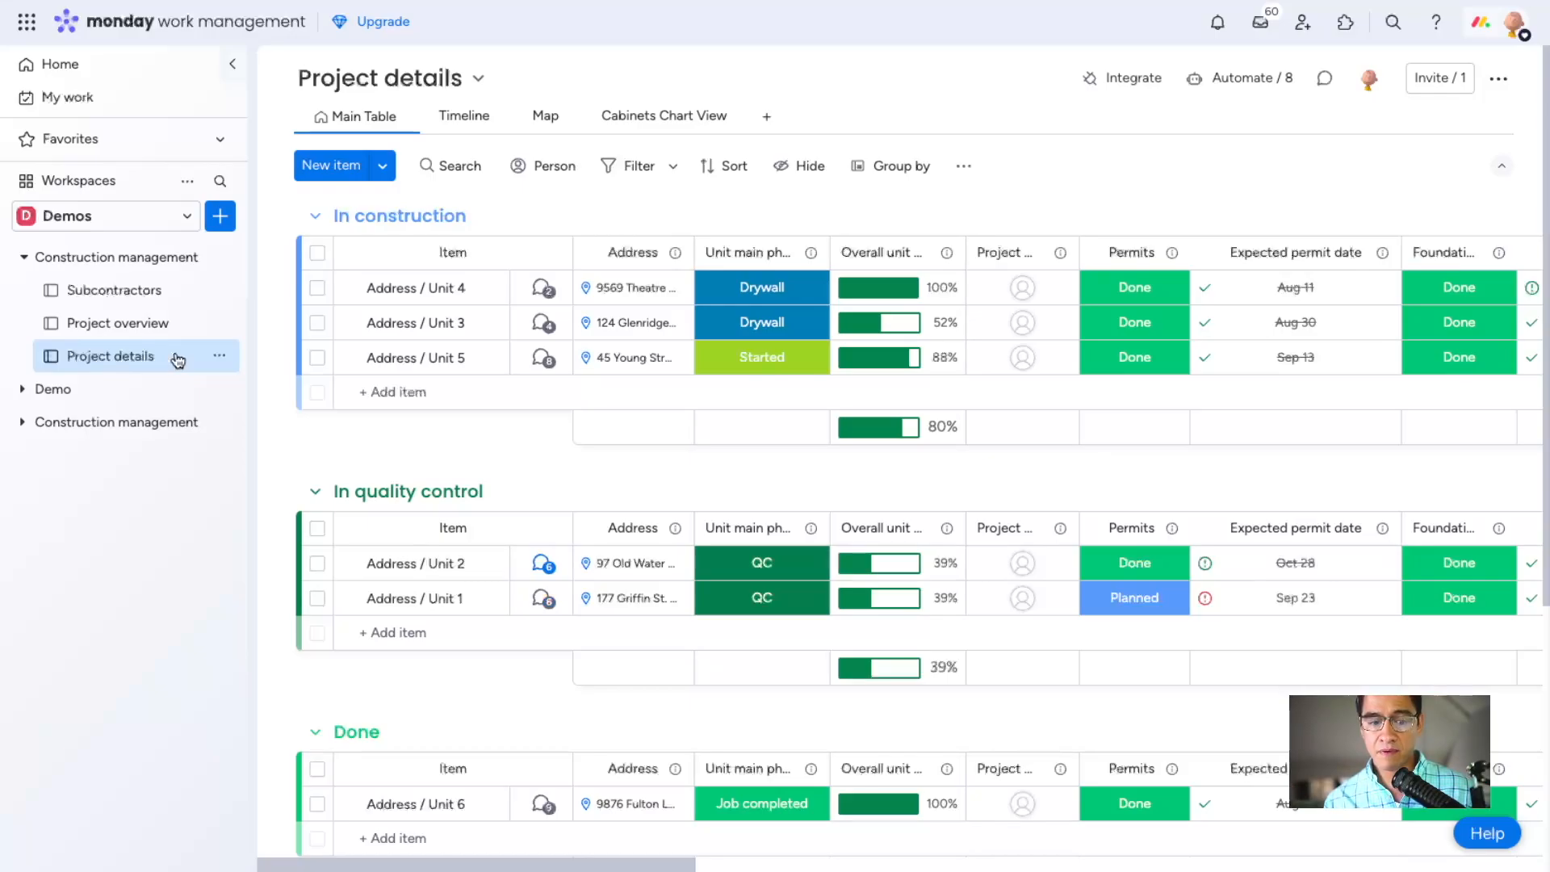
click(544, 367)
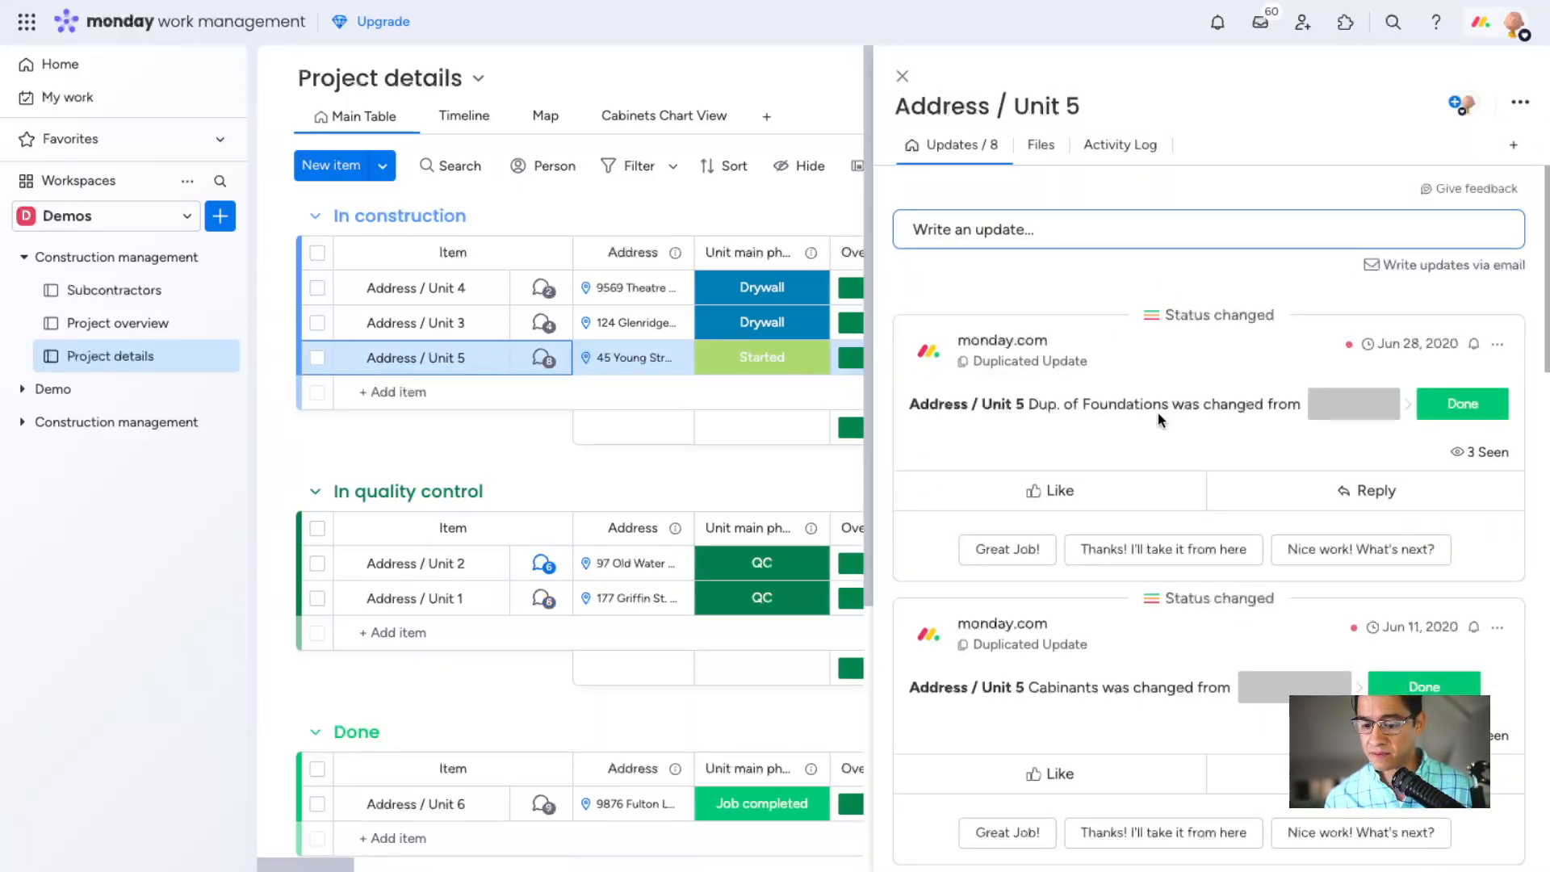
scroll(1158, 414, down, 3)
scroll(1158, 415, down, 6)
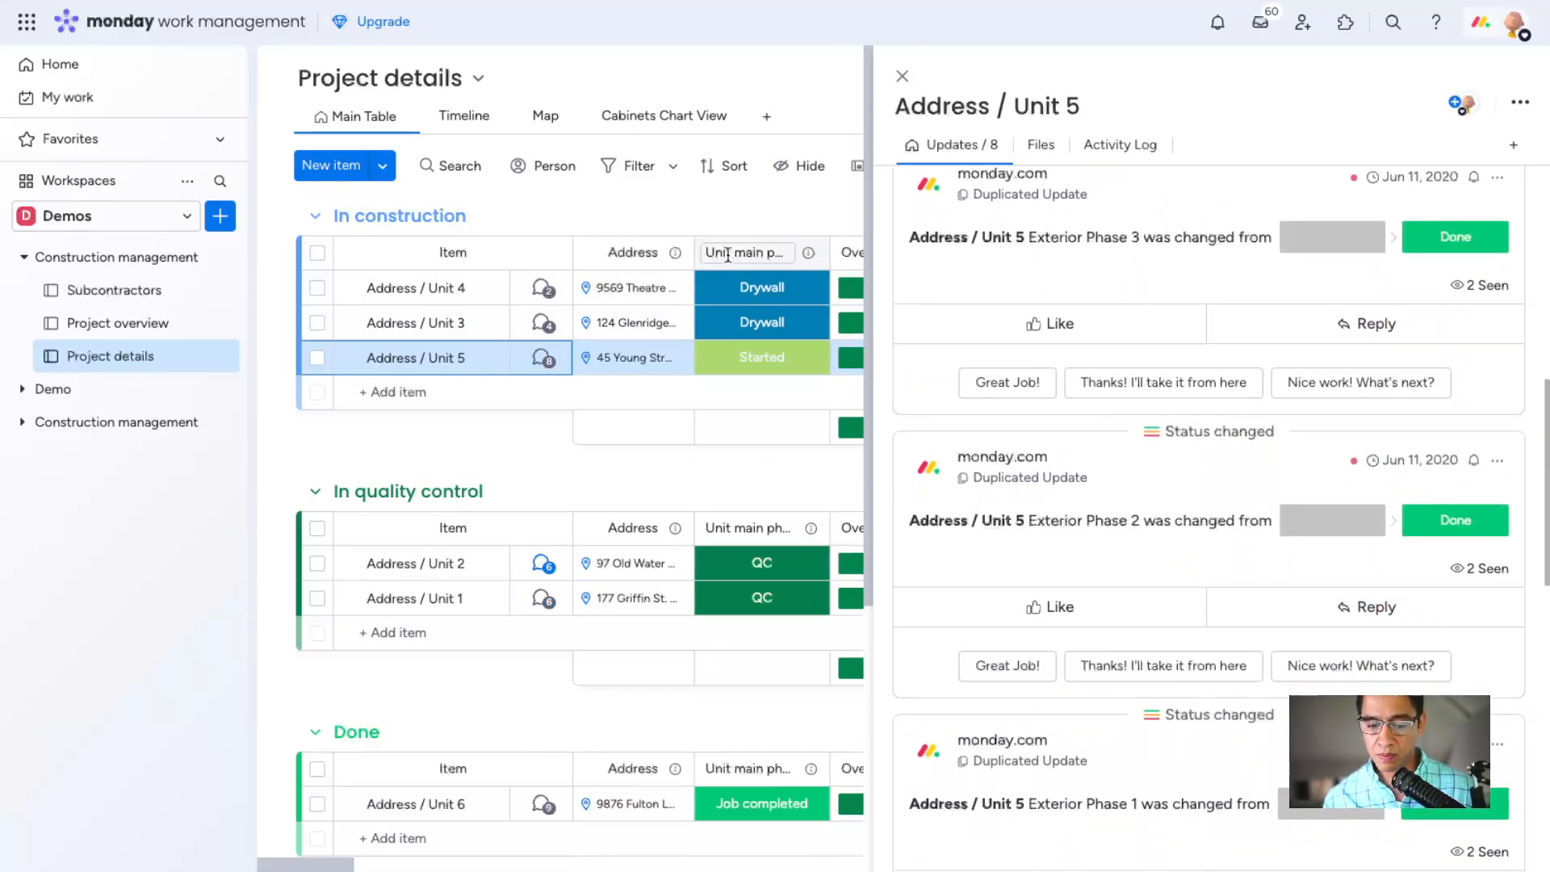
Close the updates of Address / Unit 5 and review the permit, foundation and framing columns on the Project details board.
click(902, 76)
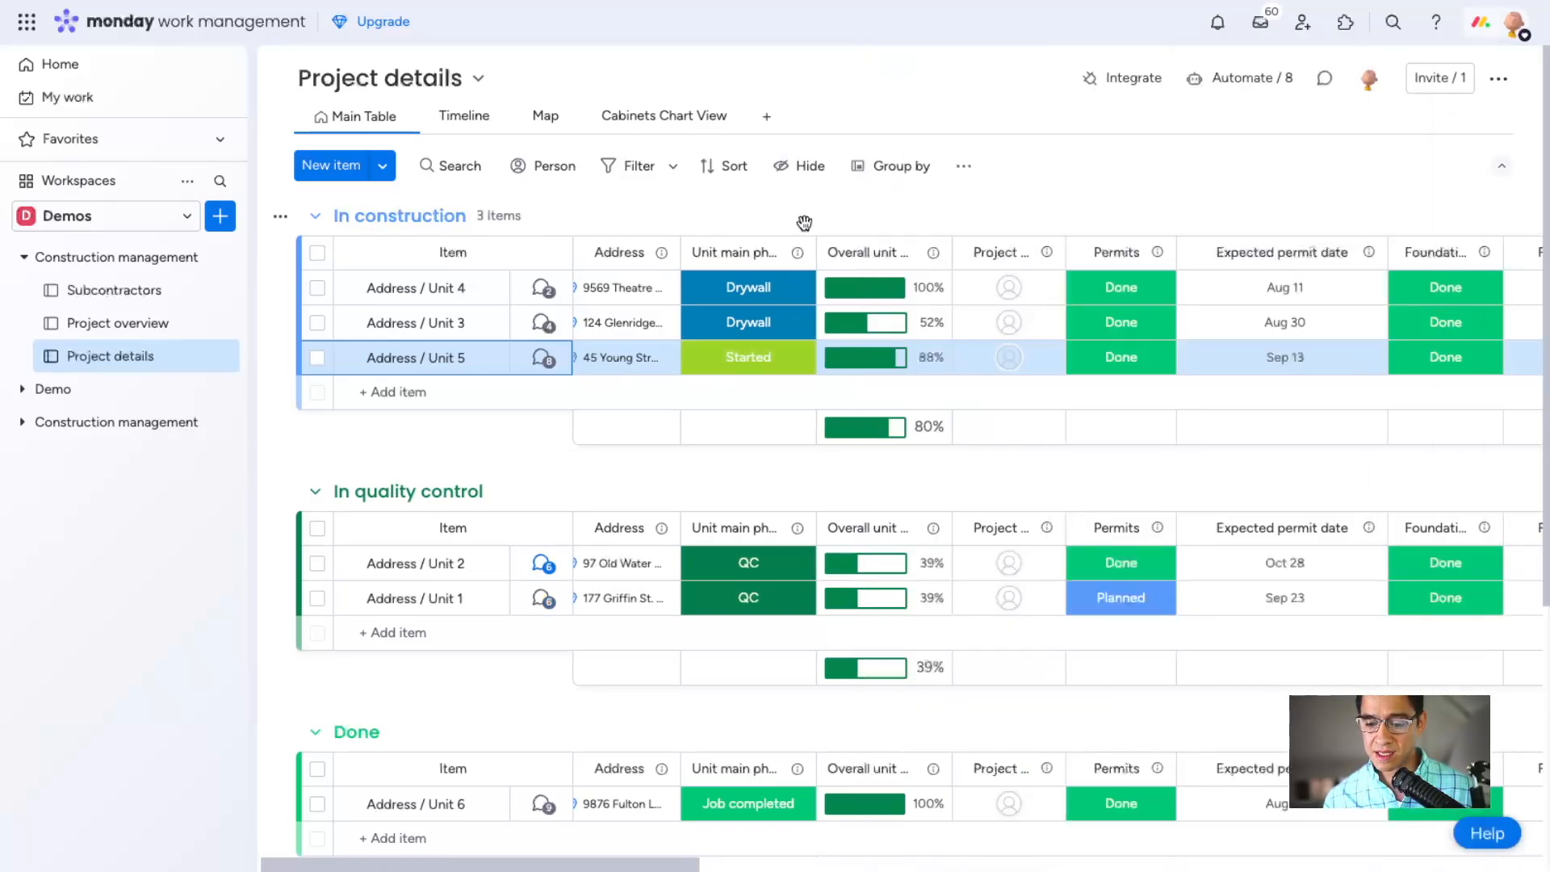
scroll(1004, 284, right, 5)
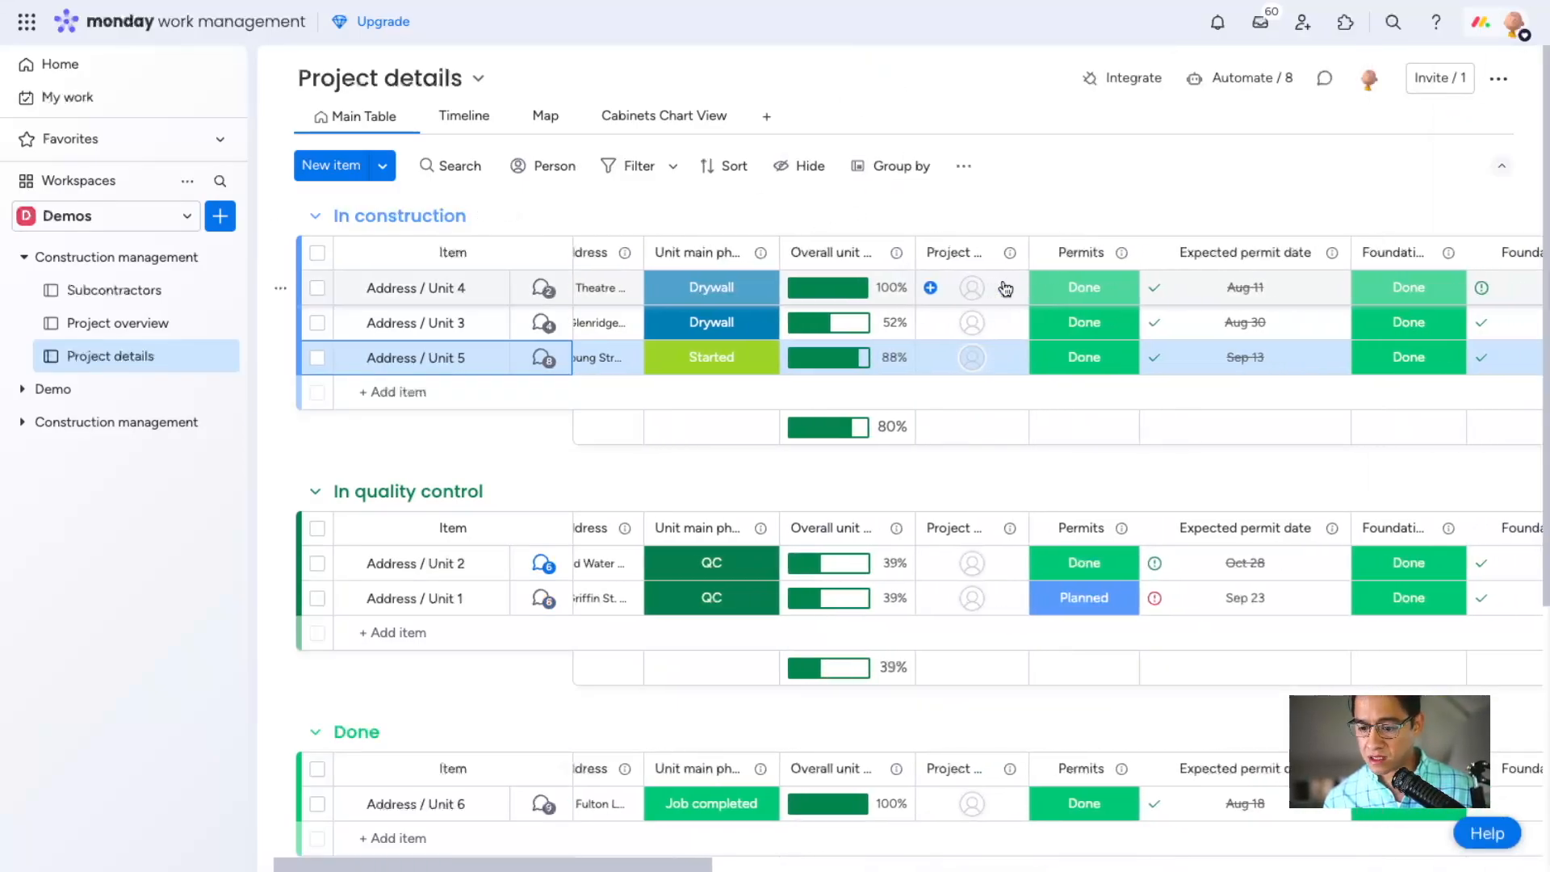
scroll(1004, 283, right, 9)
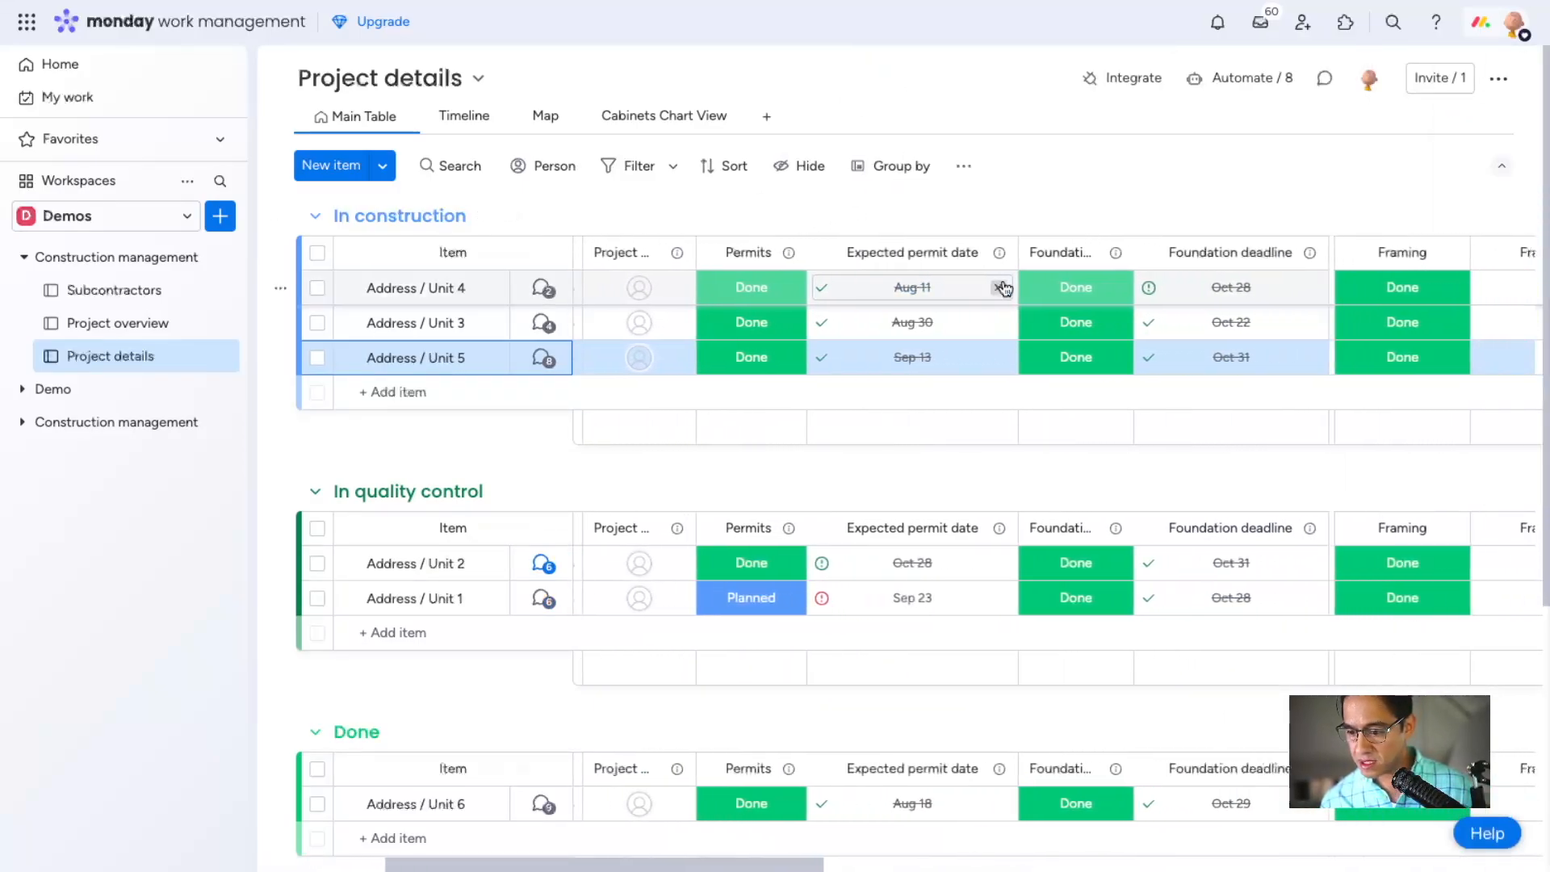
scroll(1005, 288, right, 5)
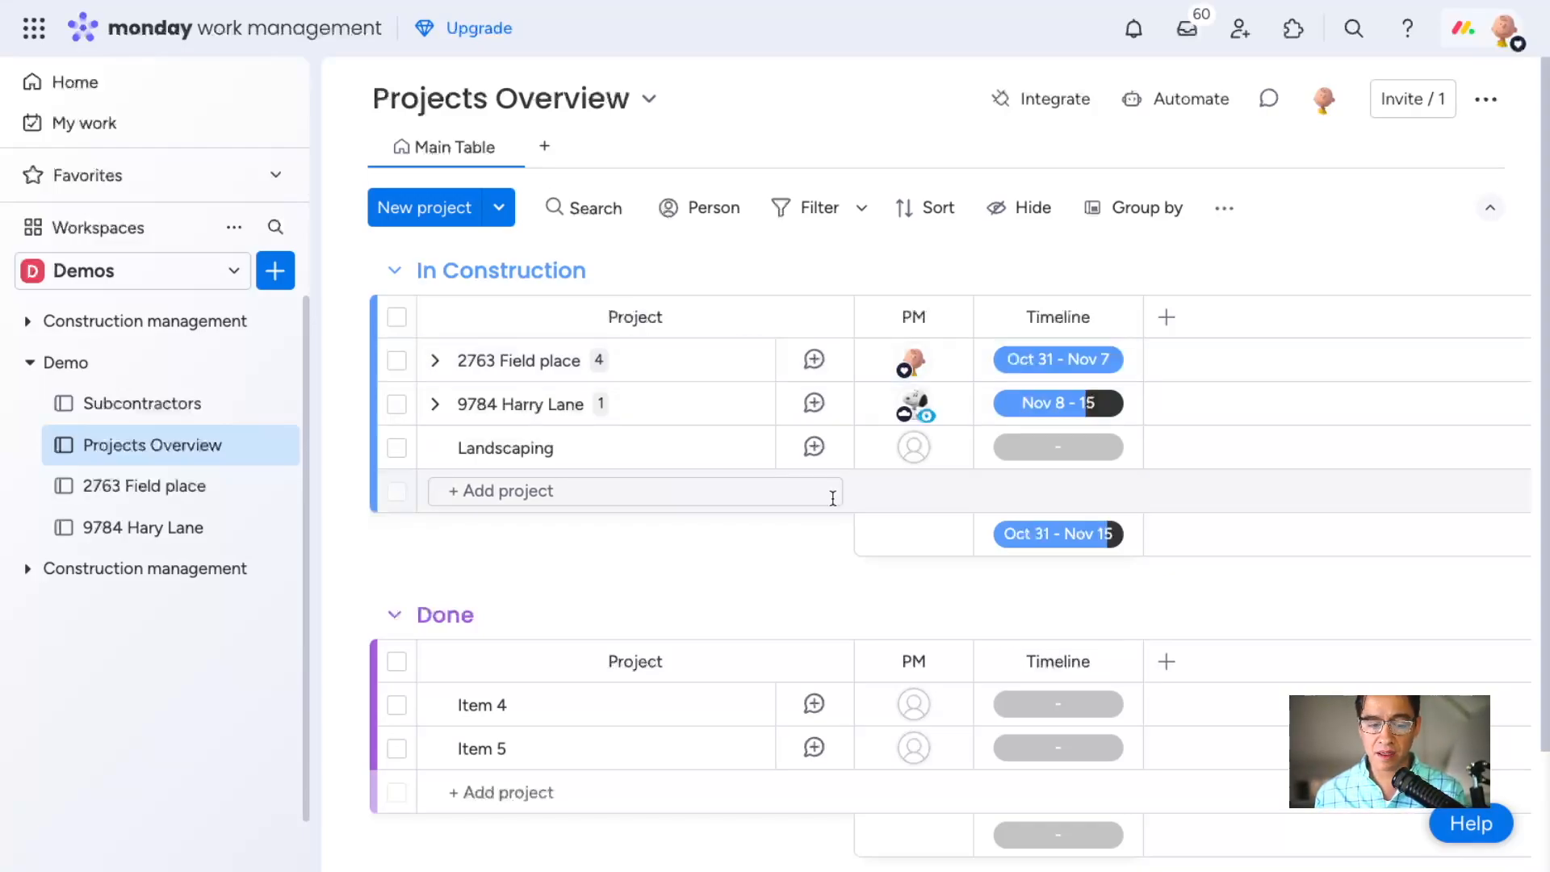
Examine the subitems of 2763 Field place on the Demo folder's Projects Overview board and compare them with that project's own board.
click(435, 360)
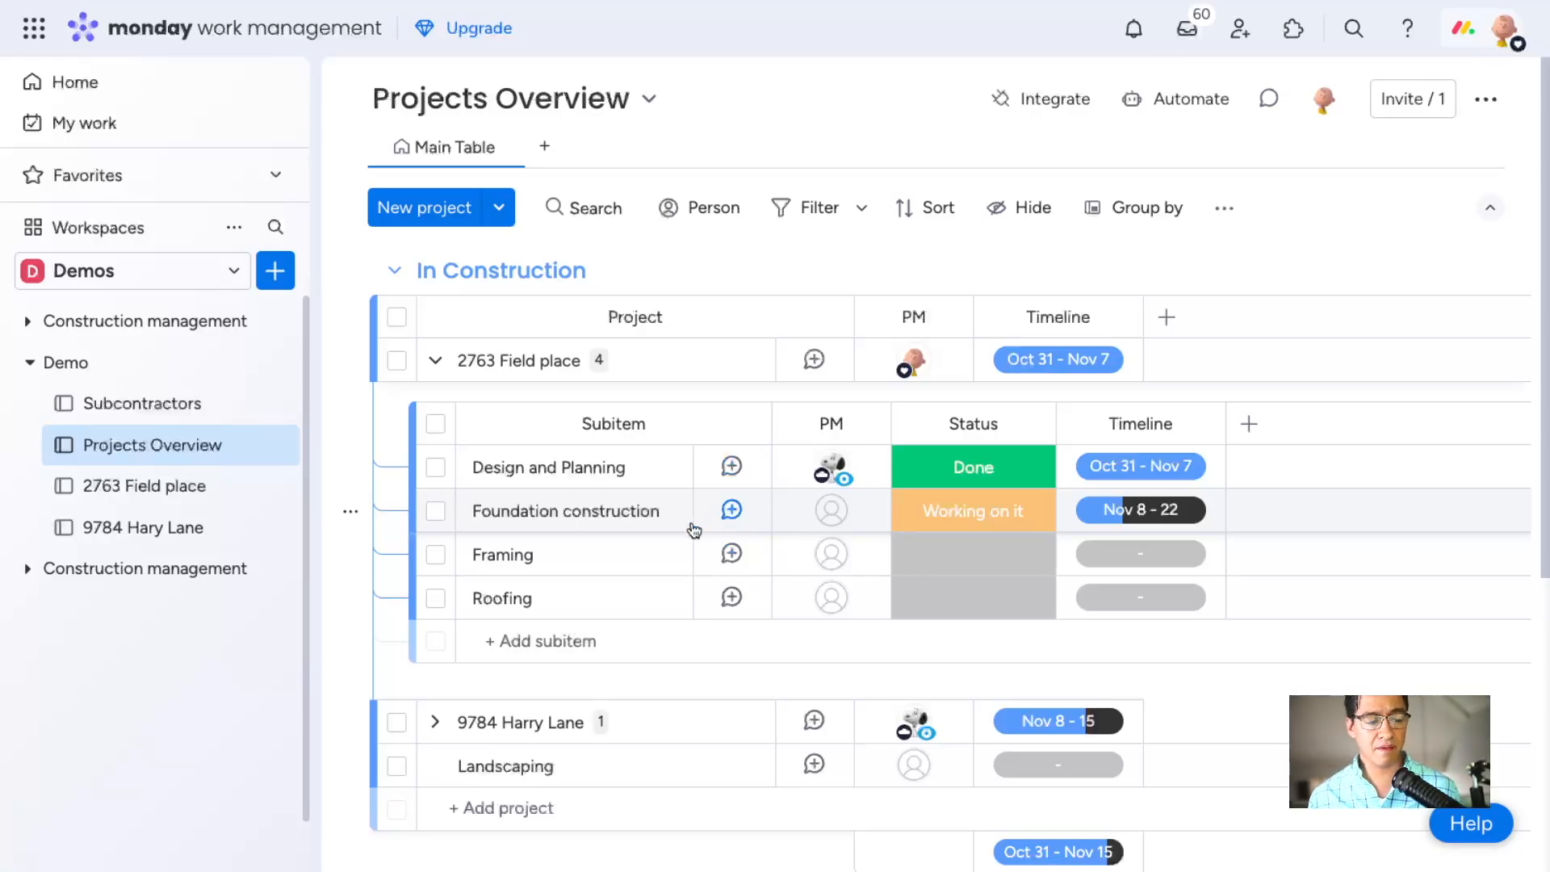
click(197, 485)
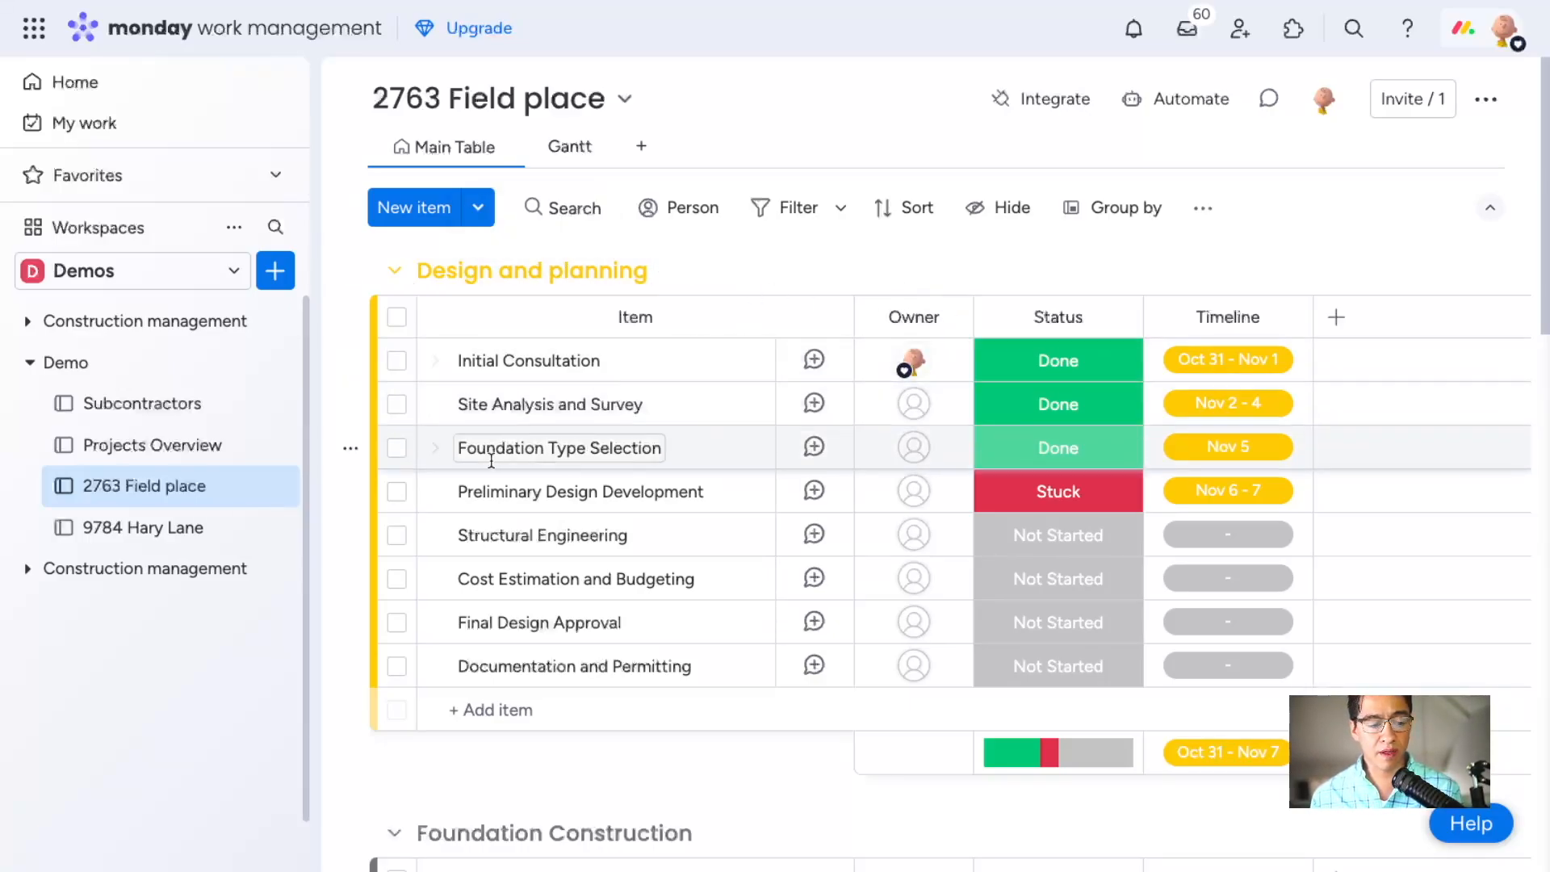
click(201, 446)
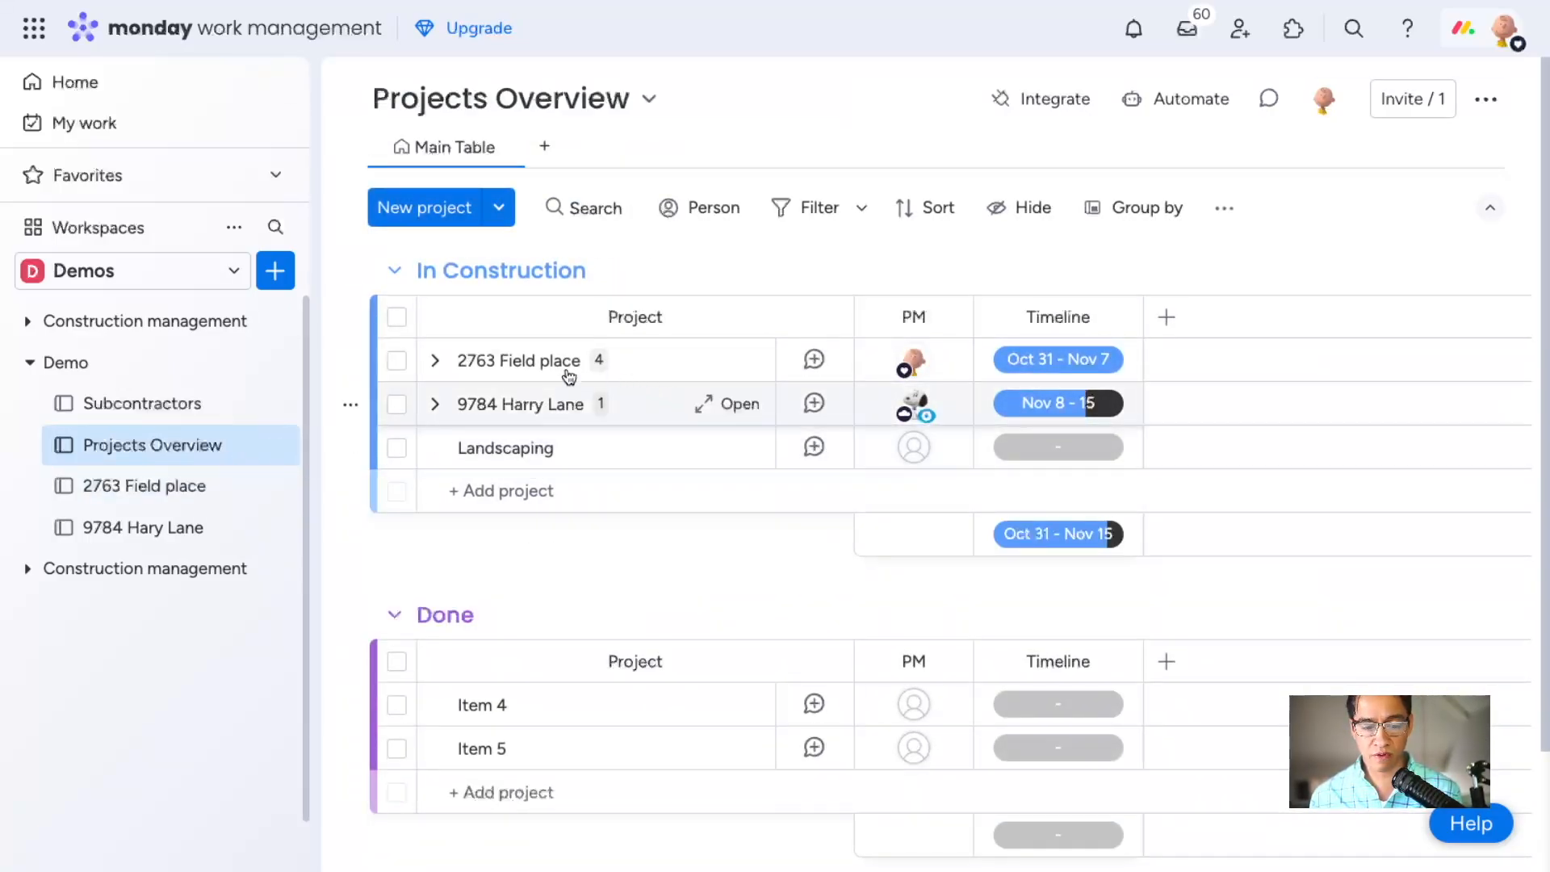
click(598, 360)
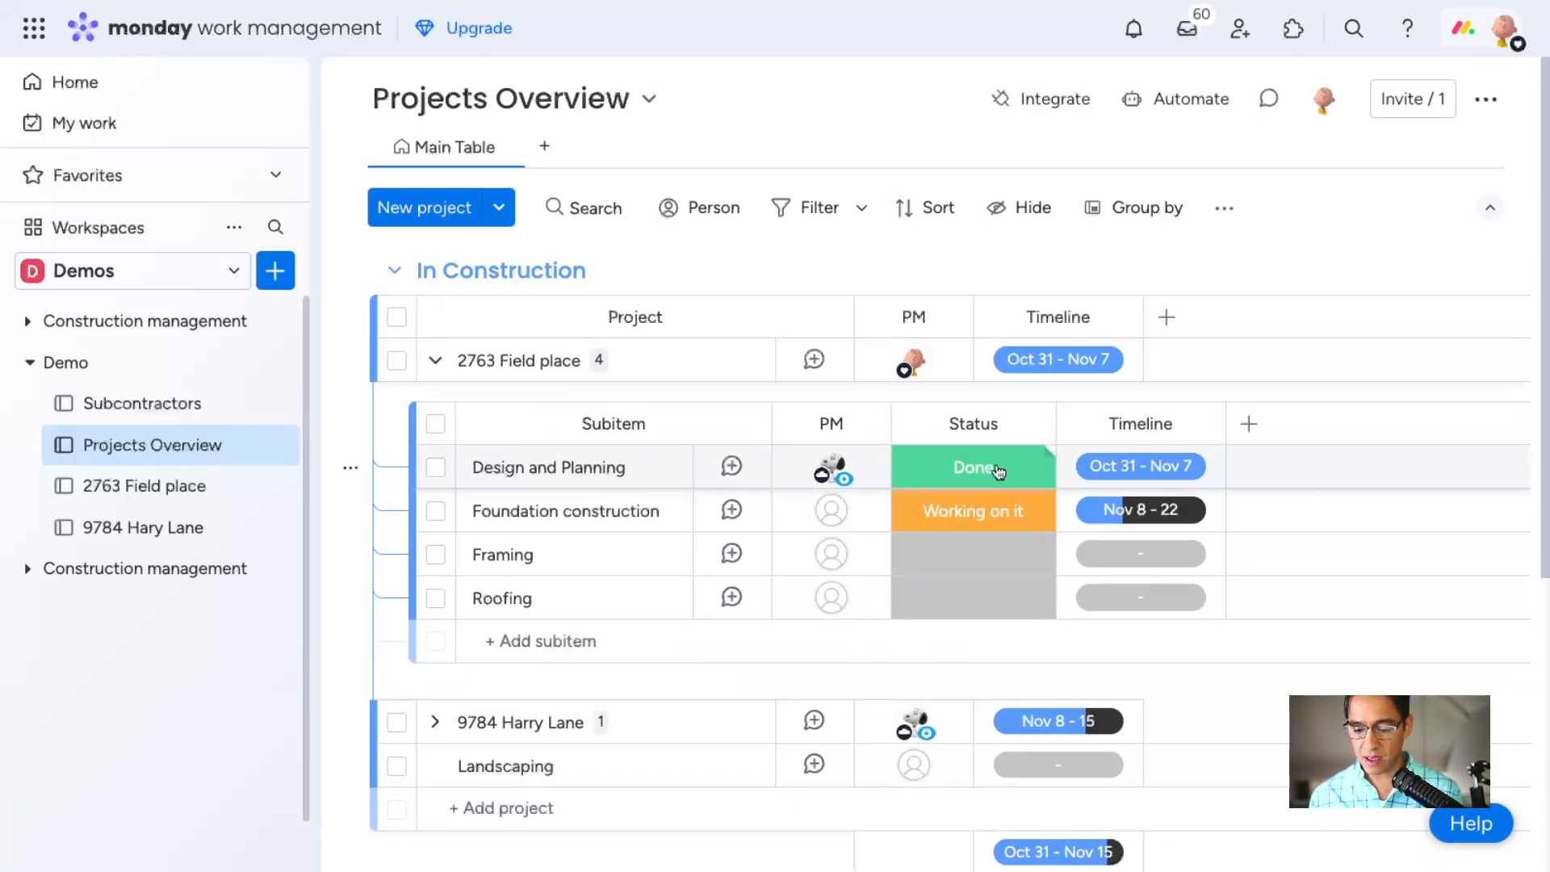
On the 2763 Field place board, check the updates of Initial Consultation and collapse the Design and planning group.
click(176, 492)
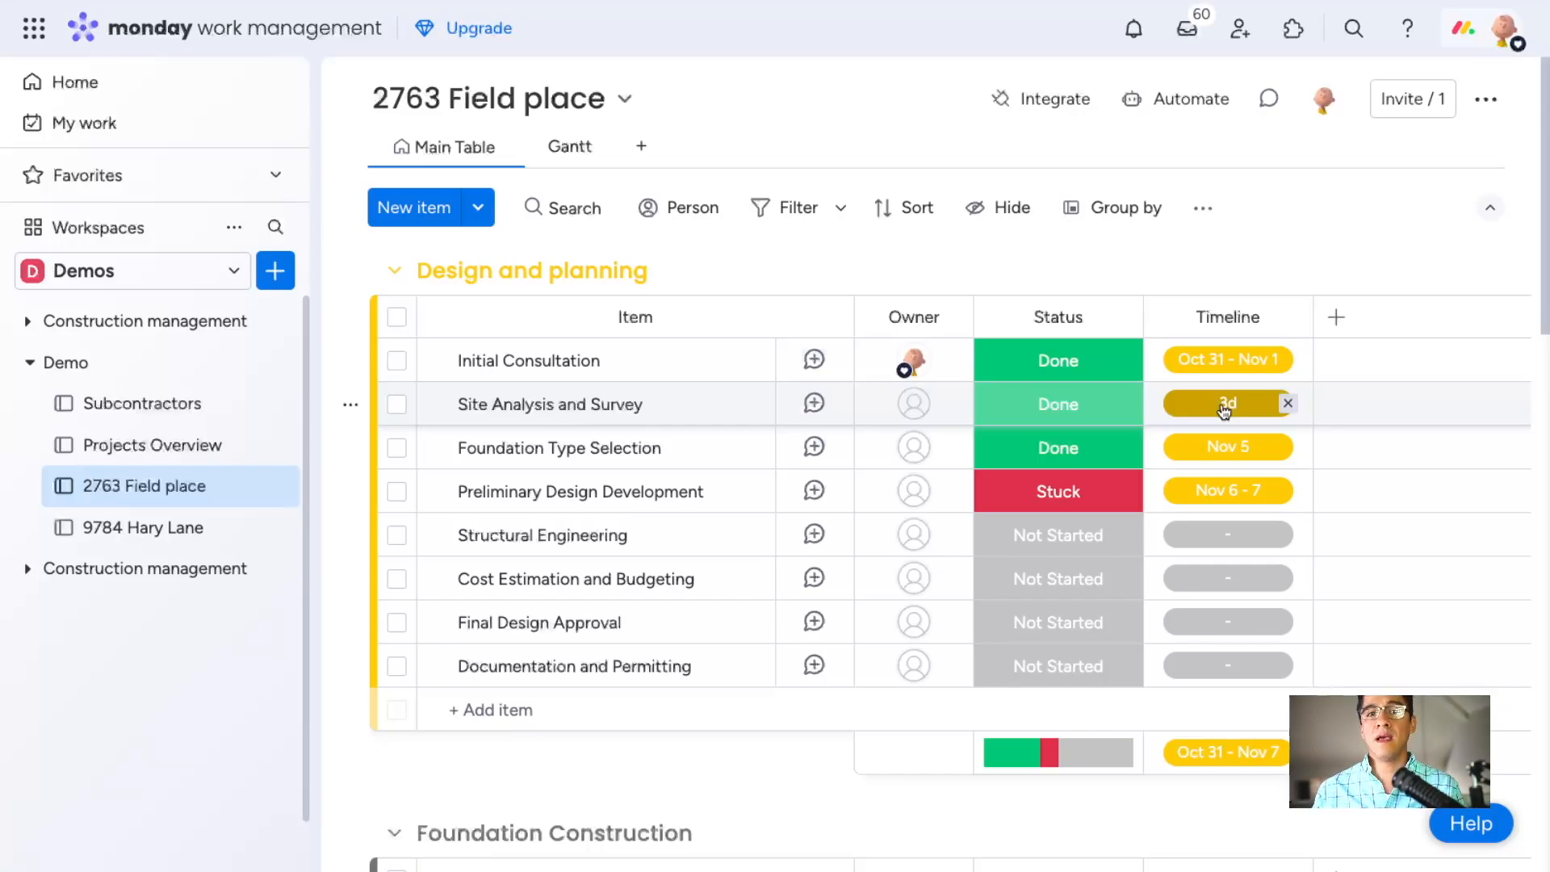
click(815, 361)
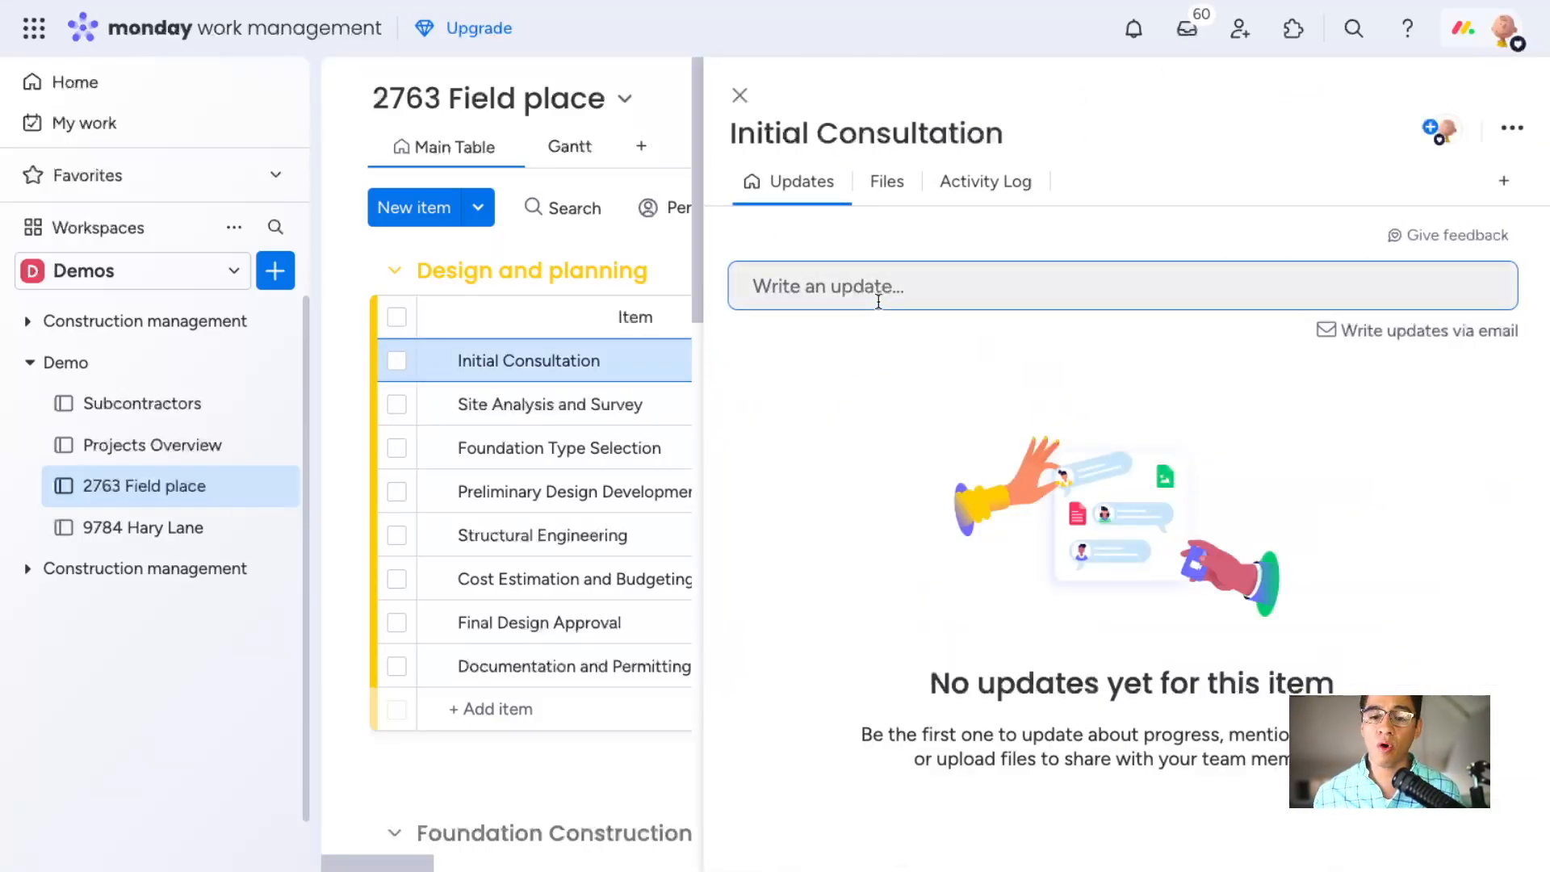
click(740, 96)
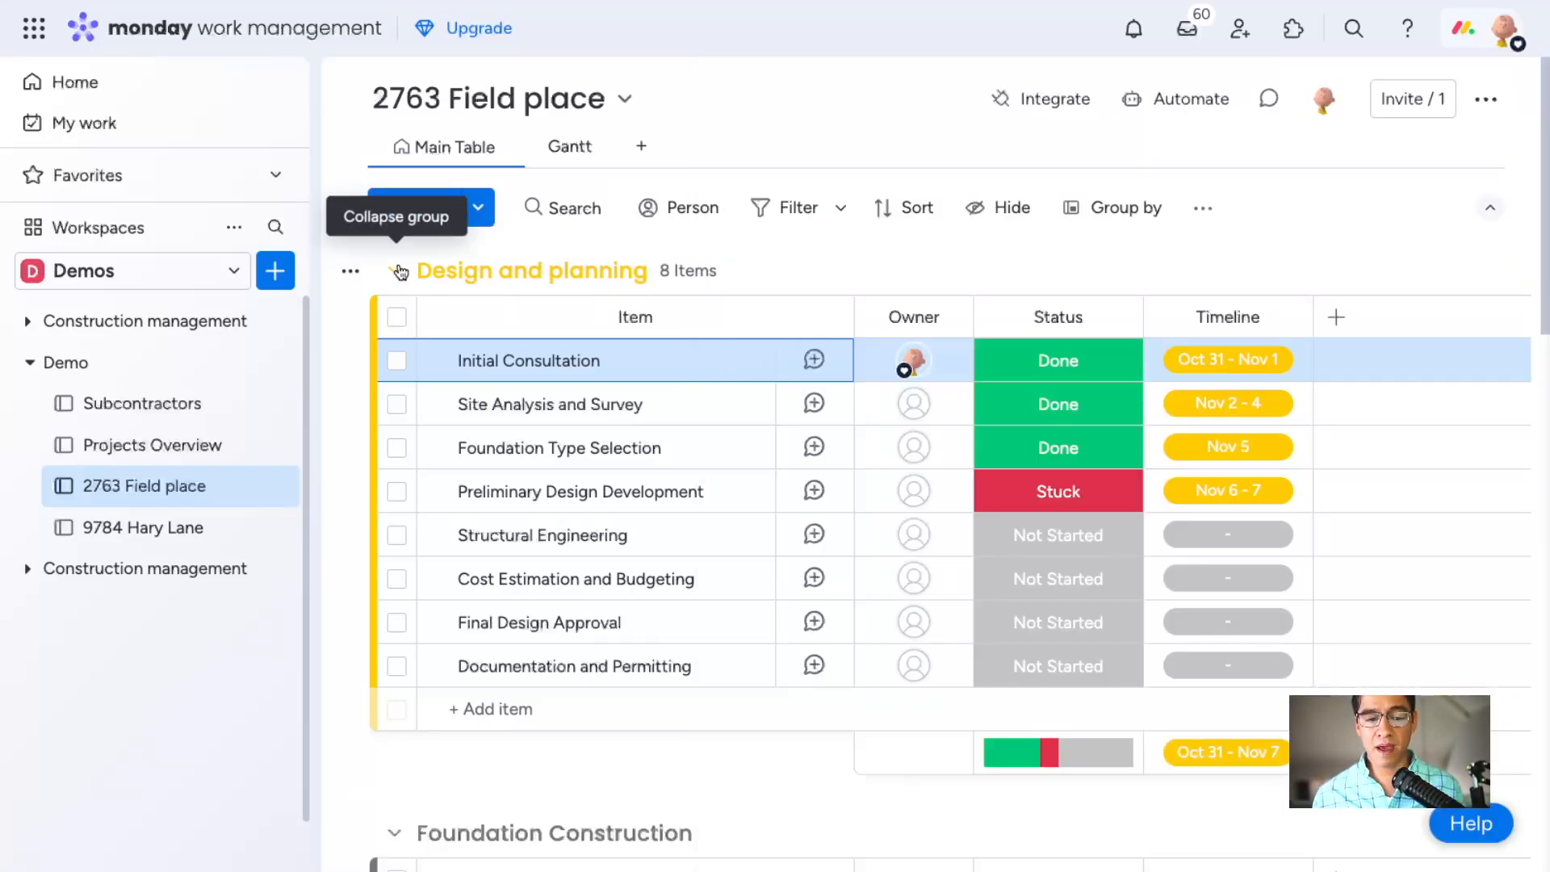
click(397, 271)
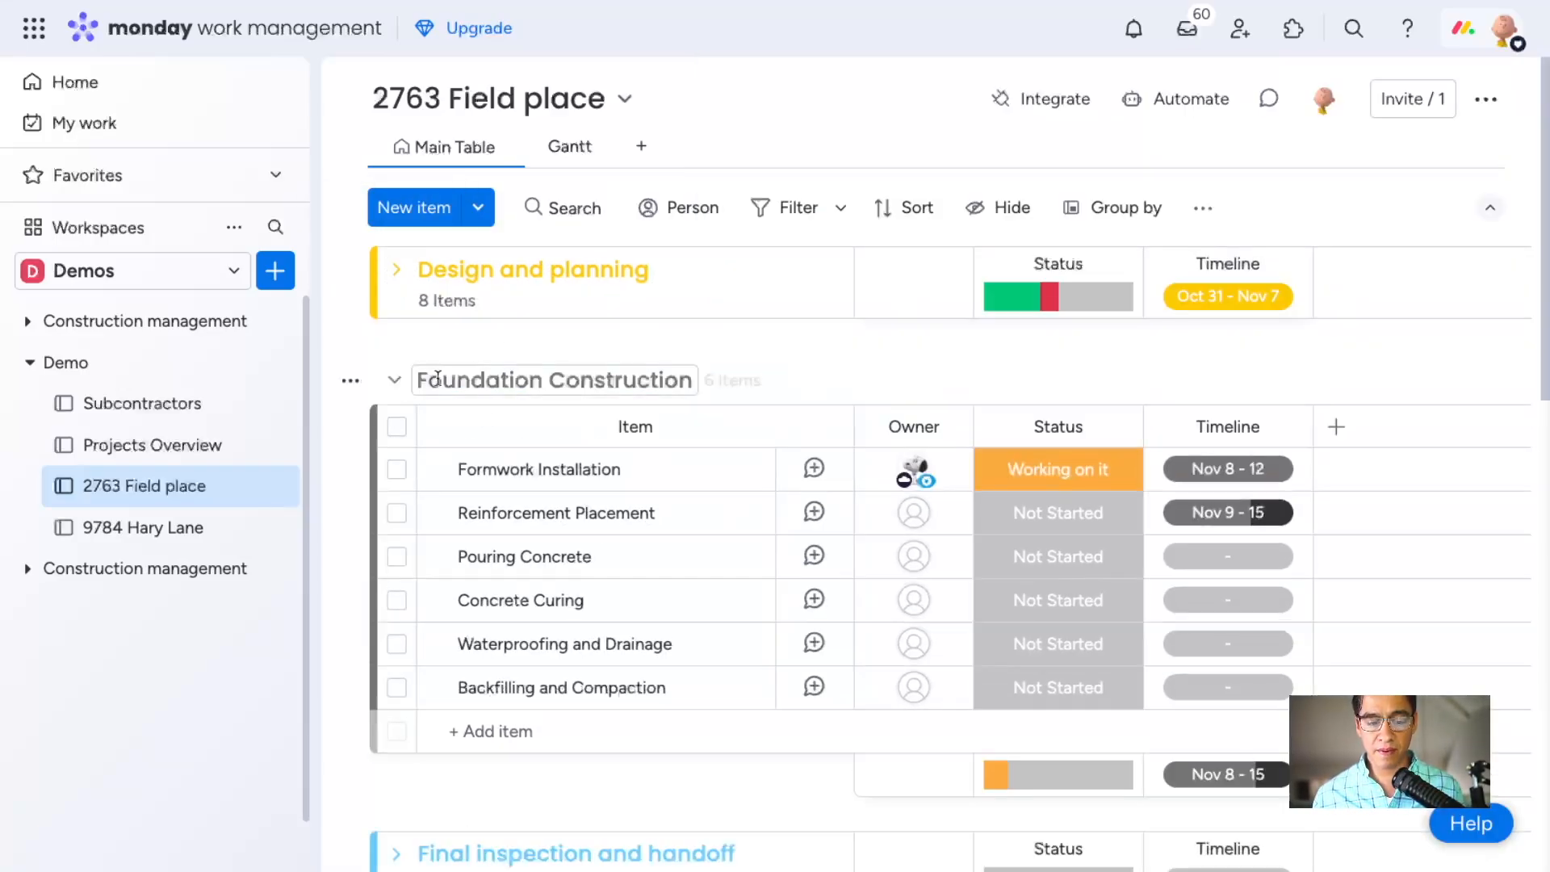